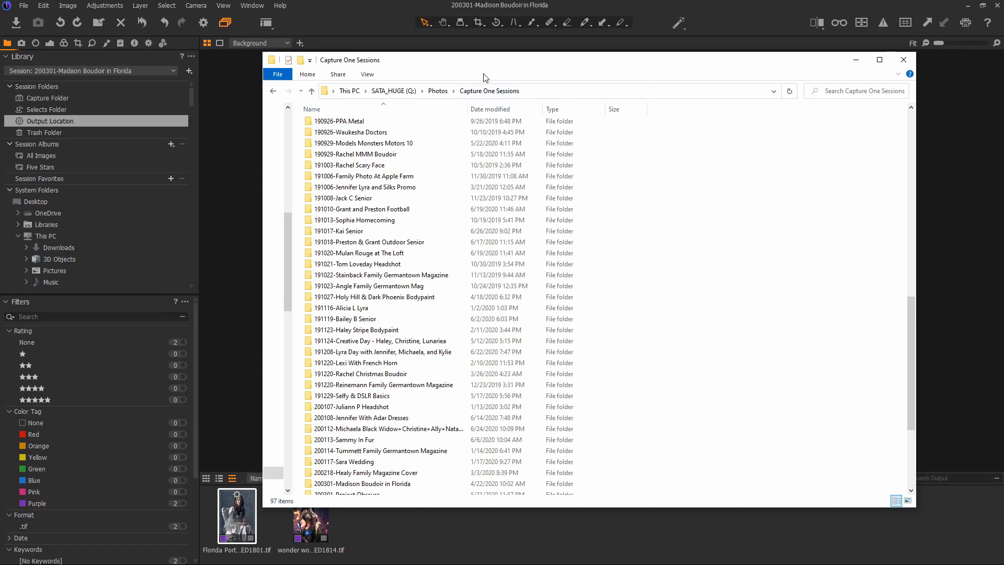
- Inspect the subfolders and session files of the 200112 session folder in File Explorer and return to Capture One
{"action": "left_click_drag", "start_coordinate": [492, 65], "coordinate": [465, 69]}
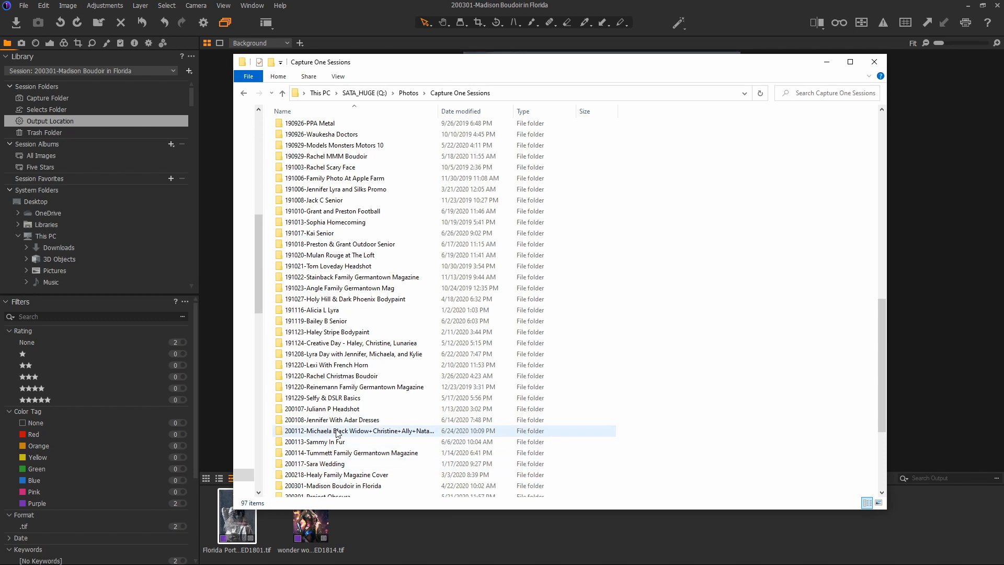
{"action": "double_click", "coordinate": [327, 431]}
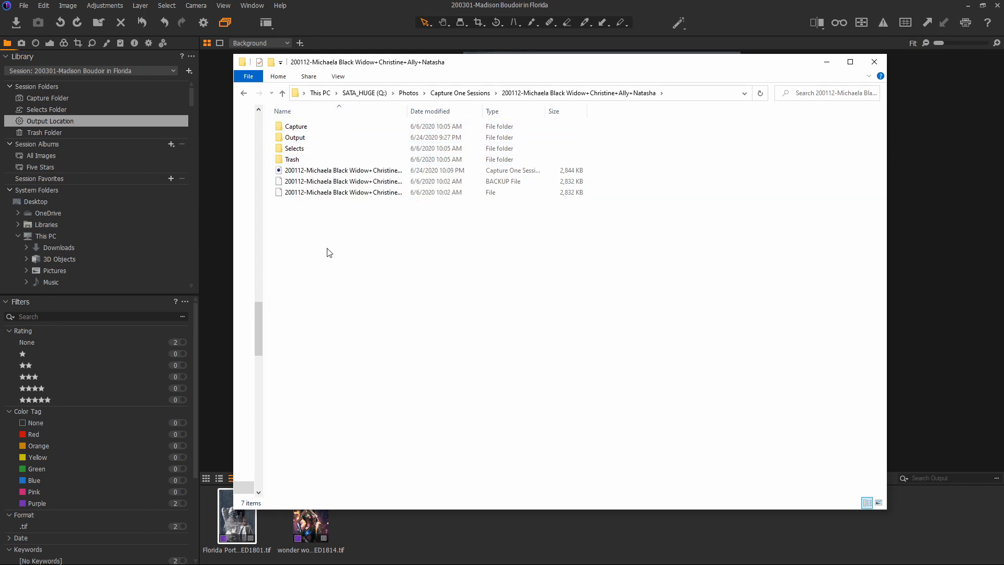
{"action": "key", "text": "BackSpace"}
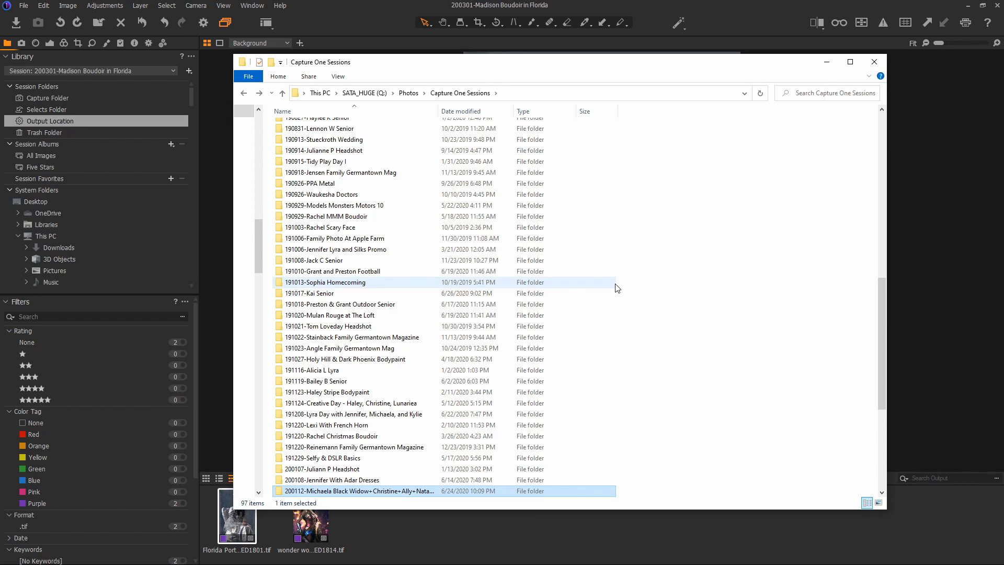
{"action": "double_click", "coordinate": [374, 490]}
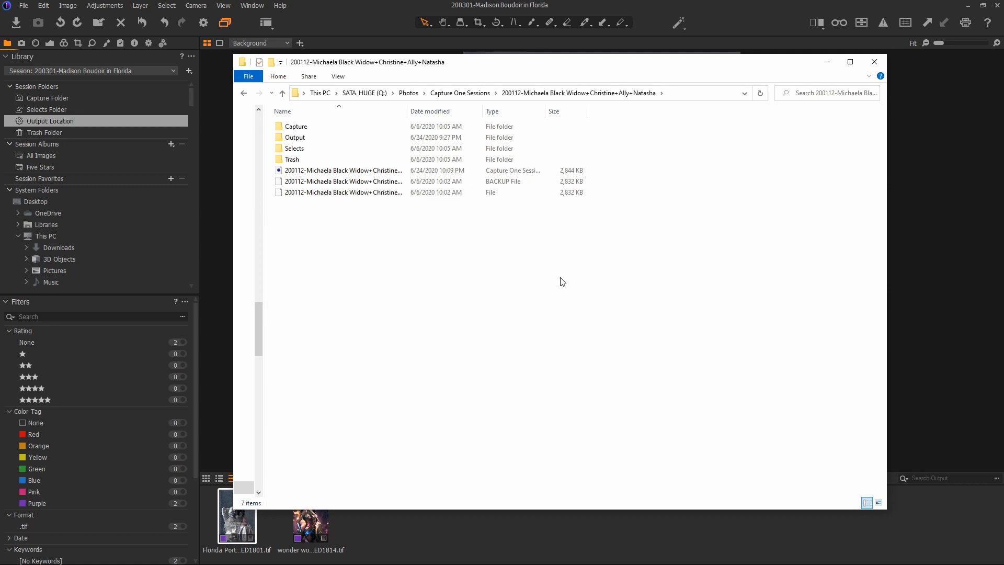
{"action": "left_click", "coordinate": [827, 62]}
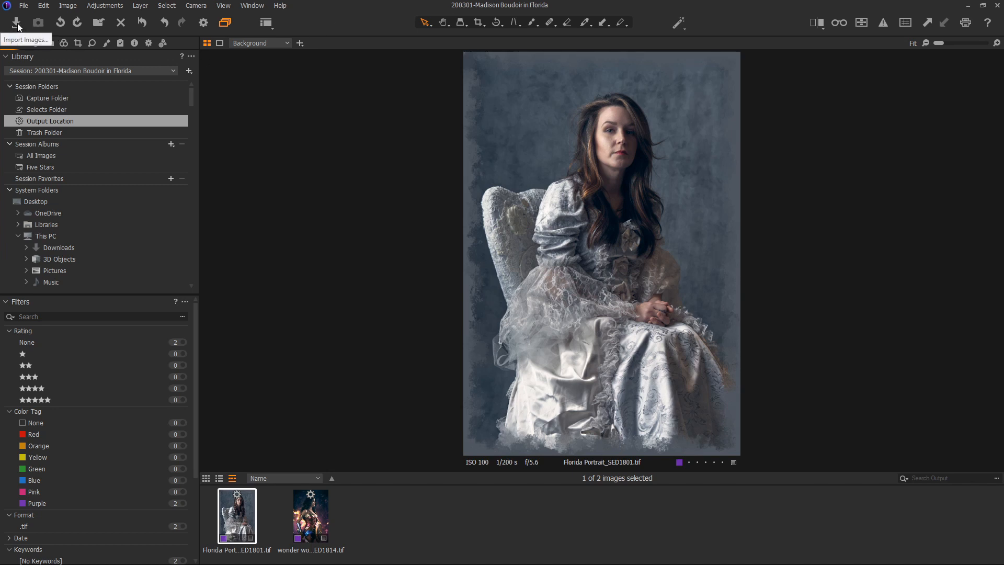
- Create a new session named with the date 200627, the two models' first names and "Dresses", and open its Capture Folder
{"action": "left_click", "coordinate": [23, 5]}
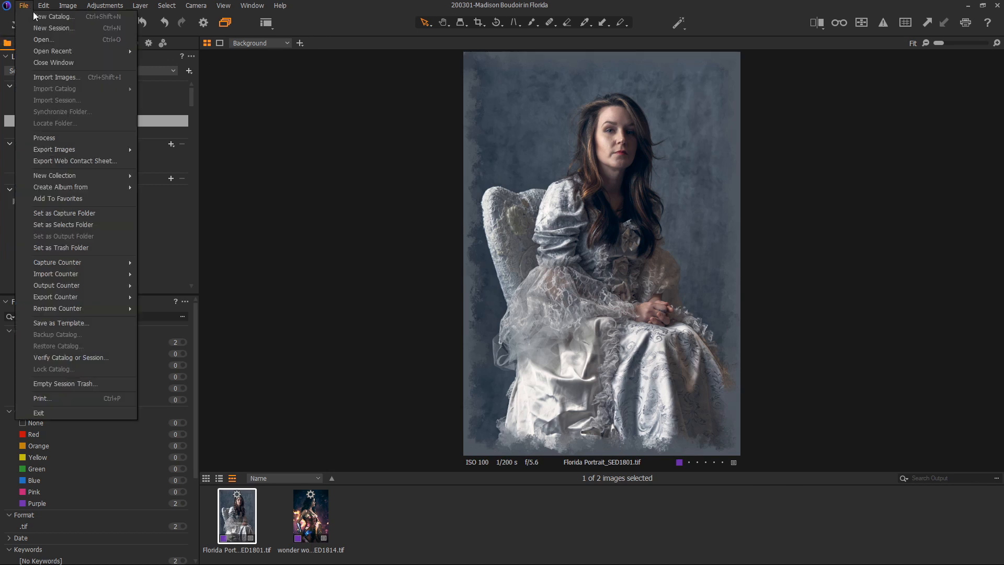
{"action": "left_click", "coordinate": [41, 28]}
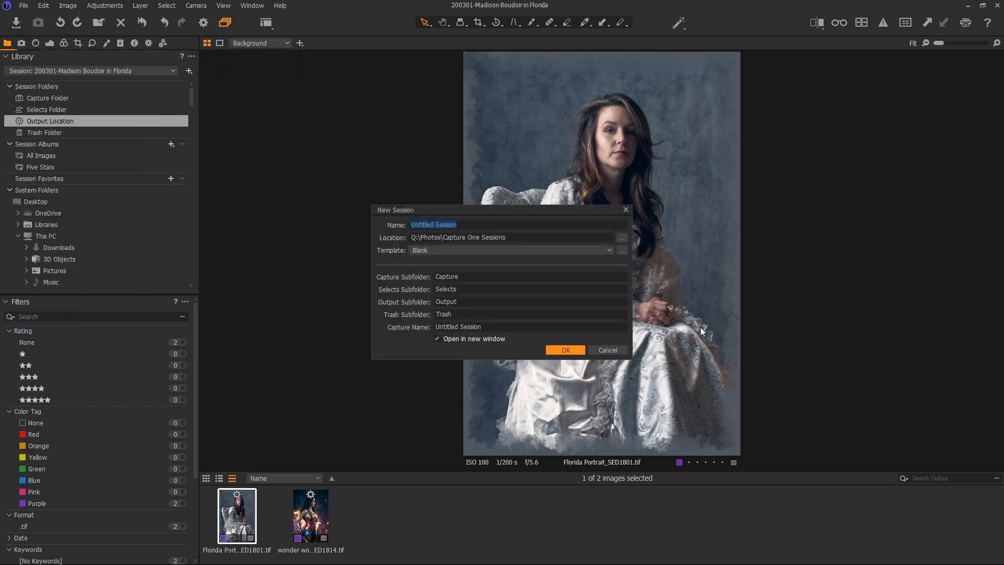
{"action": "type", "text": "200627-Gabby and Holland"}
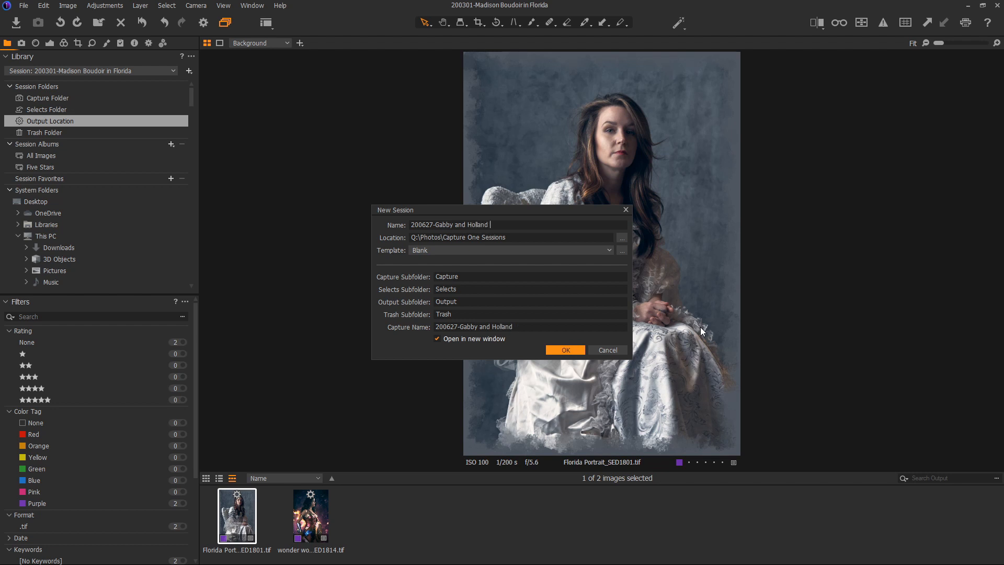
{"action": "type", "text": " Dresses"}
{"action": "left_click", "coordinate": [574, 351]}
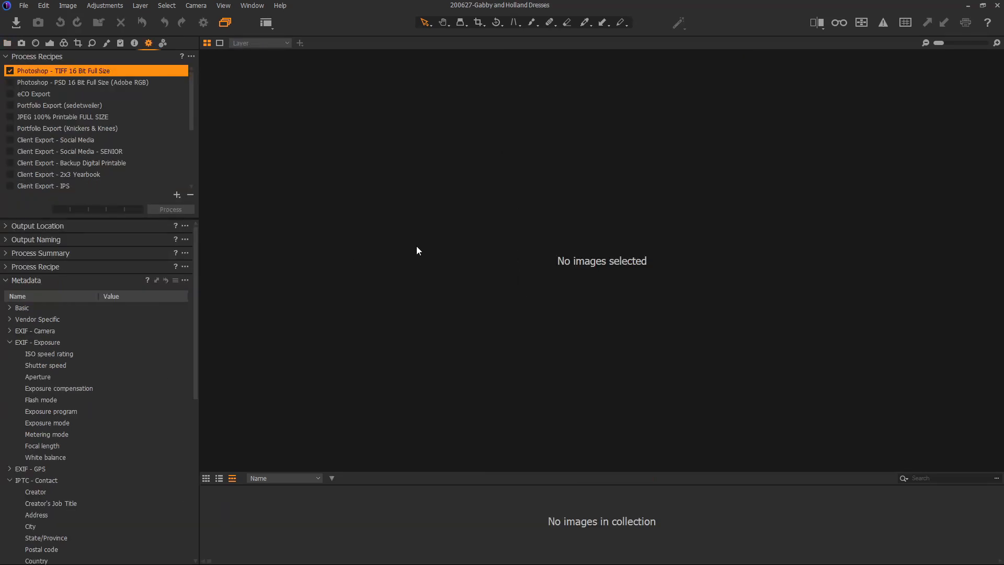
{"action": "left_click", "coordinate": [8, 42]}
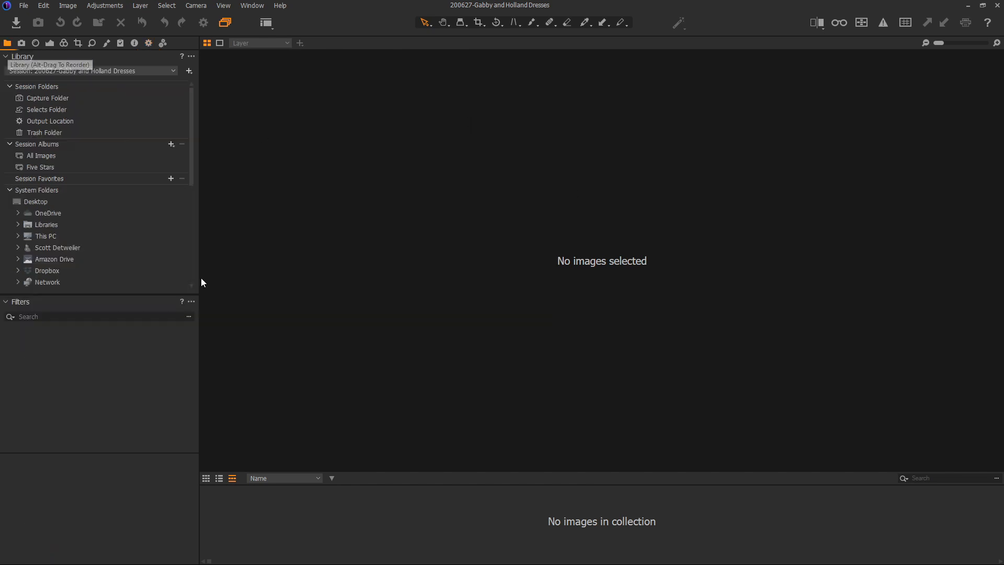
{"action": "left_click", "coordinate": [52, 99]}
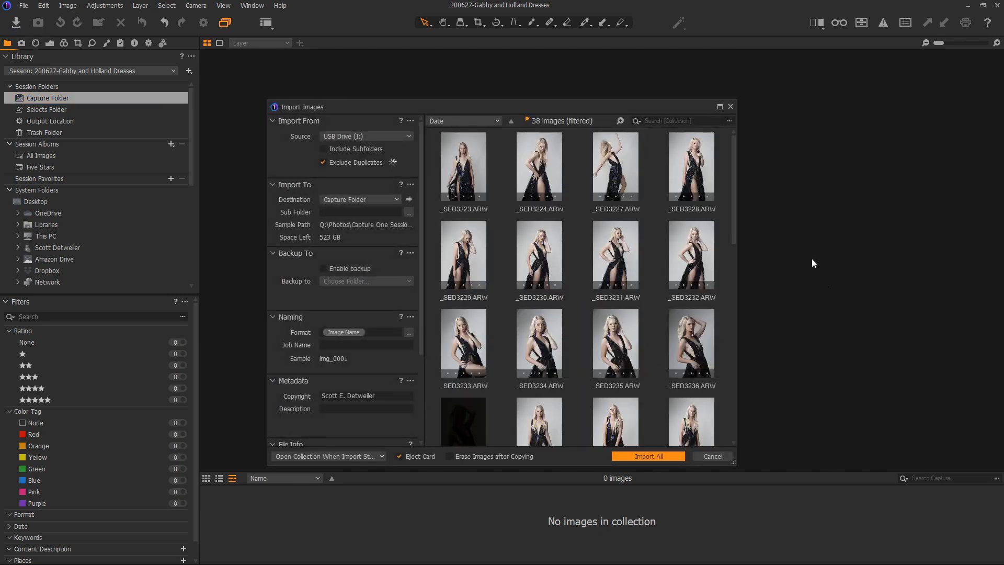
- Review the thumbnails of the USB drive images offered for import, including the nearly black frames, down to the last image
{"action": "left_click_drag", "start_coordinate": [735, 149], "coordinate": [741, 174]}
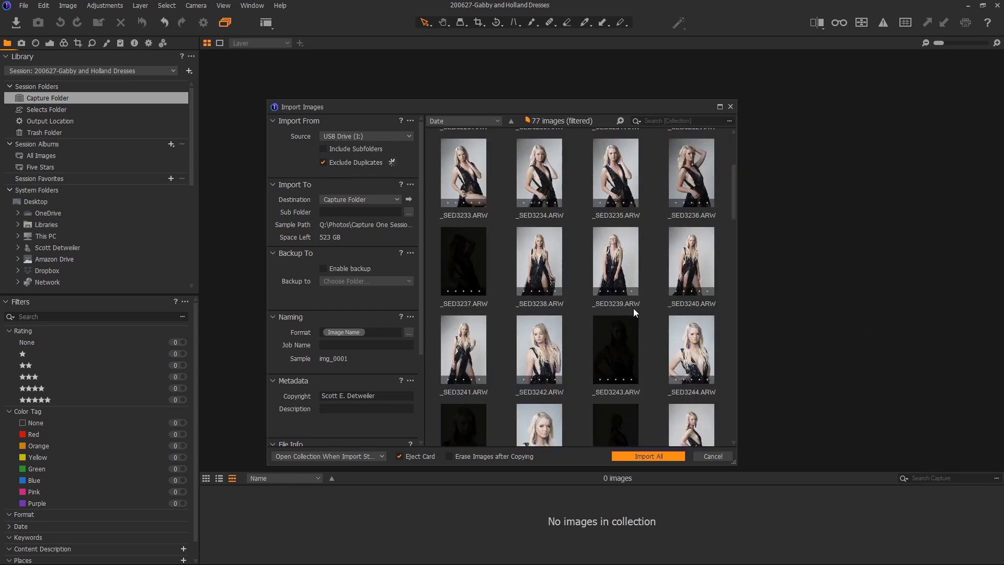
{"action": "left_click", "coordinate": [463, 252]}
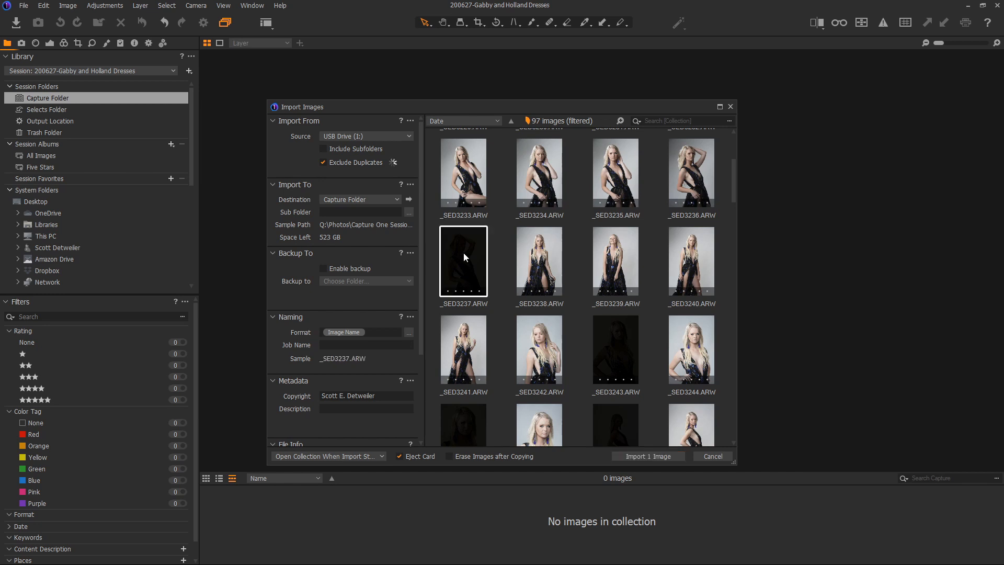
{"action": "left_click", "coordinate": [610, 355]}
{"action": "scroll", "coordinate": [610, 355], "scroll_direction": "down", "scroll_amount": 5}
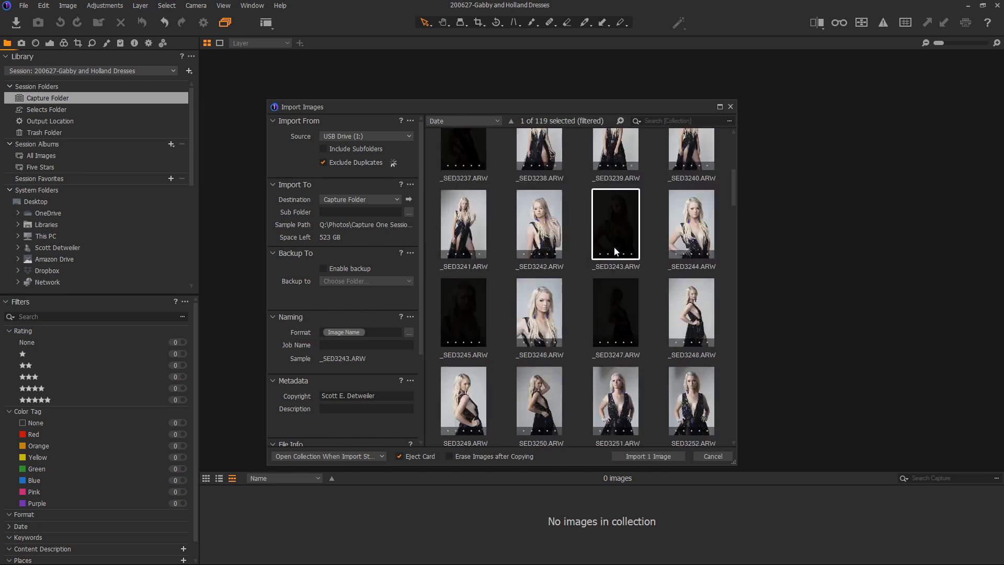
{"action": "scroll", "coordinate": [615, 248], "scroll_direction": "down", "scroll_amount": 1}
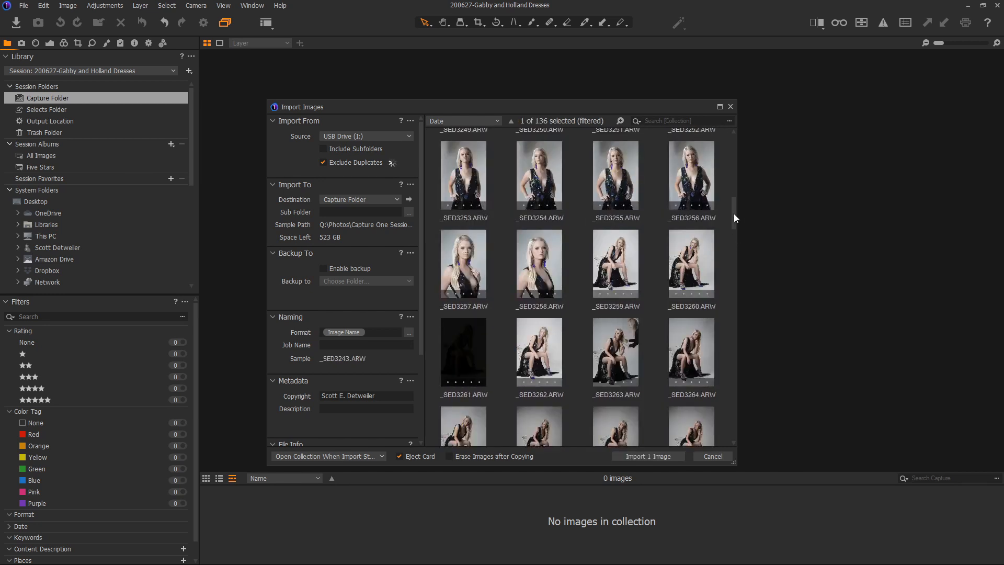
{"action": "left_click_drag", "start_coordinate": [733, 214], "coordinate": [744, 452]}
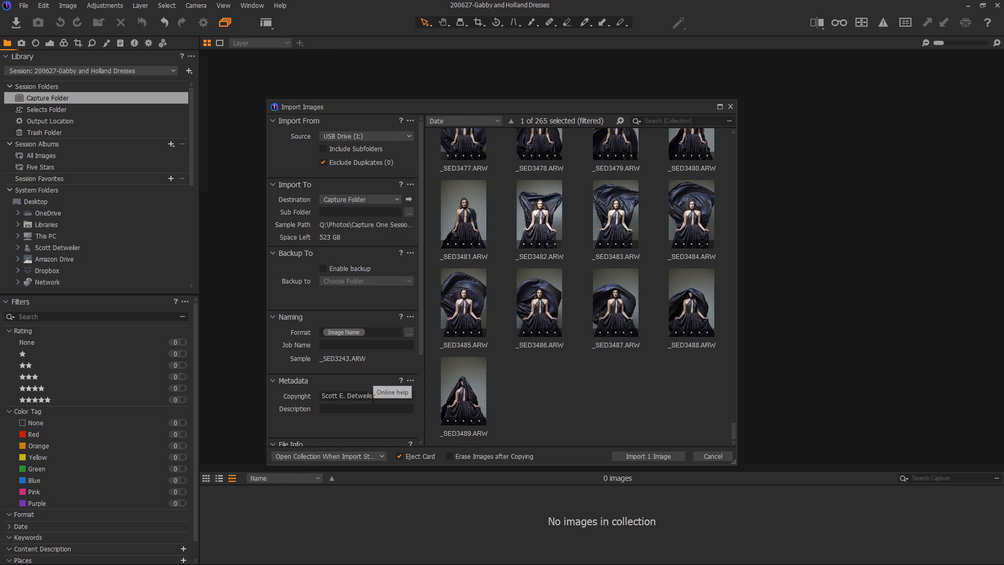
- Examine the import settings for metadata and adjustments, including the styles stacked for the incoming images
{"action": "left_click_drag", "start_coordinate": [420, 318], "coordinate": [419, 415]}
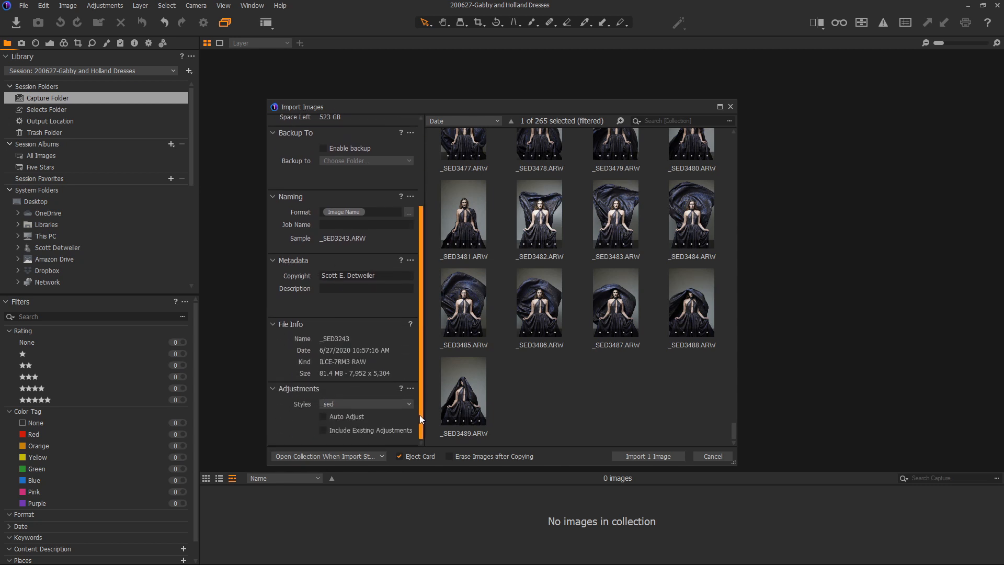
{"action": "left_click", "coordinate": [358, 403]}
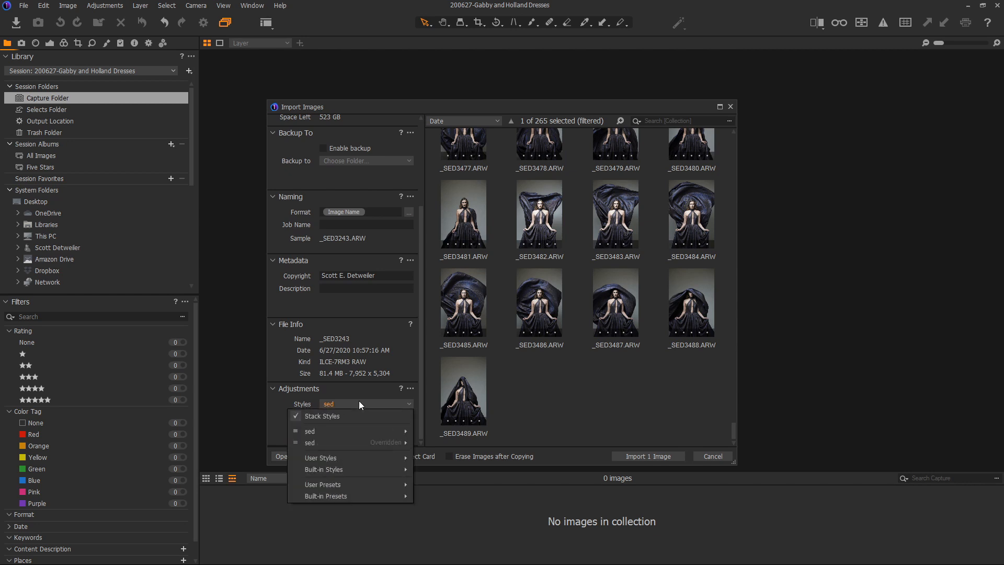
{"action": "left_click", "coordinate": [566, 413]}
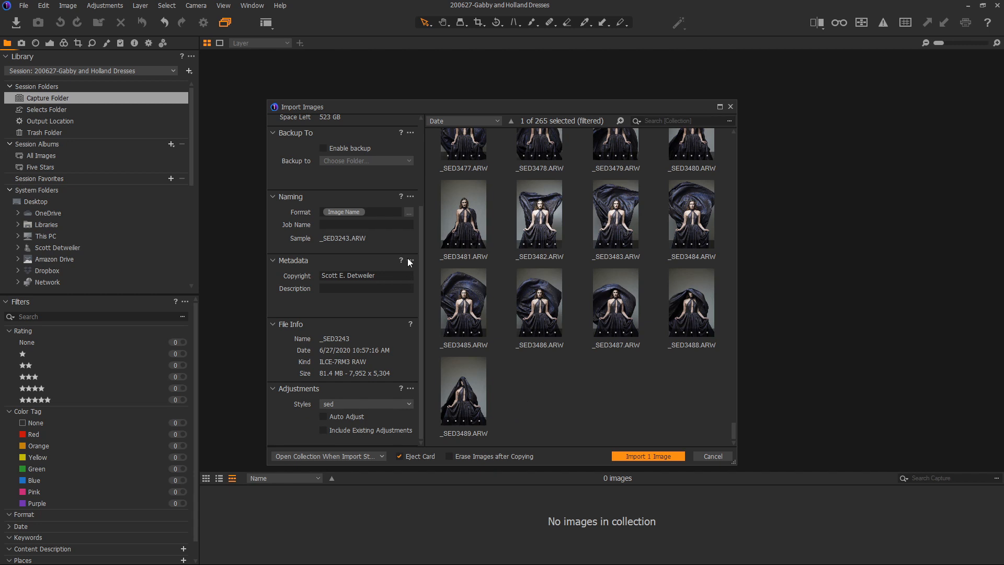
{"action": "left_click_drag", "start_coordinate": [420, 257], "coordinate": [419, 164]}
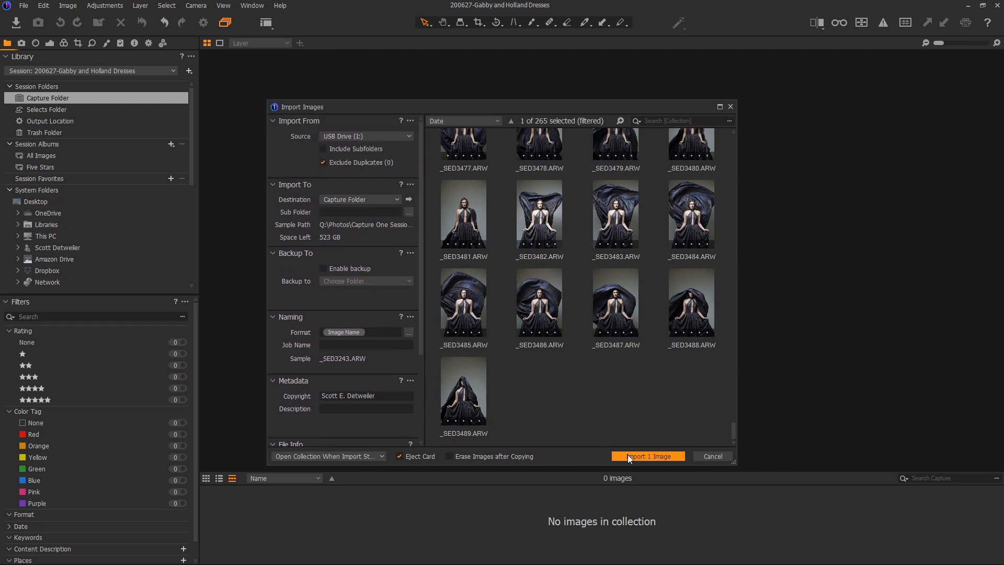
- Clear the image selection, turn off Exclude Duplicates and import all images from the USB drive into the Capture Folder
{"action": "left_click", "coordinate": [573, 395]}
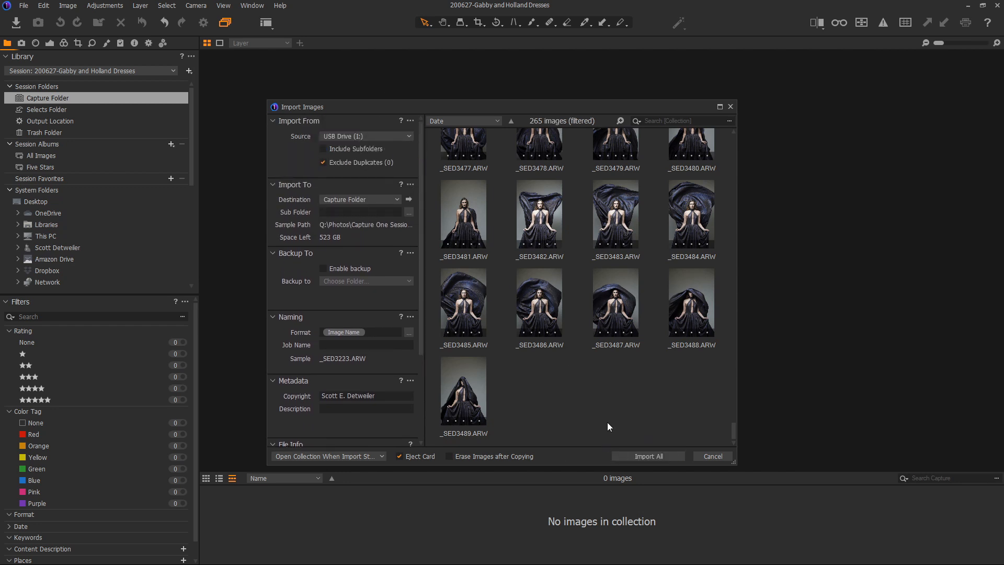
{"action": "left_click", "coordinate": [538, 201]}
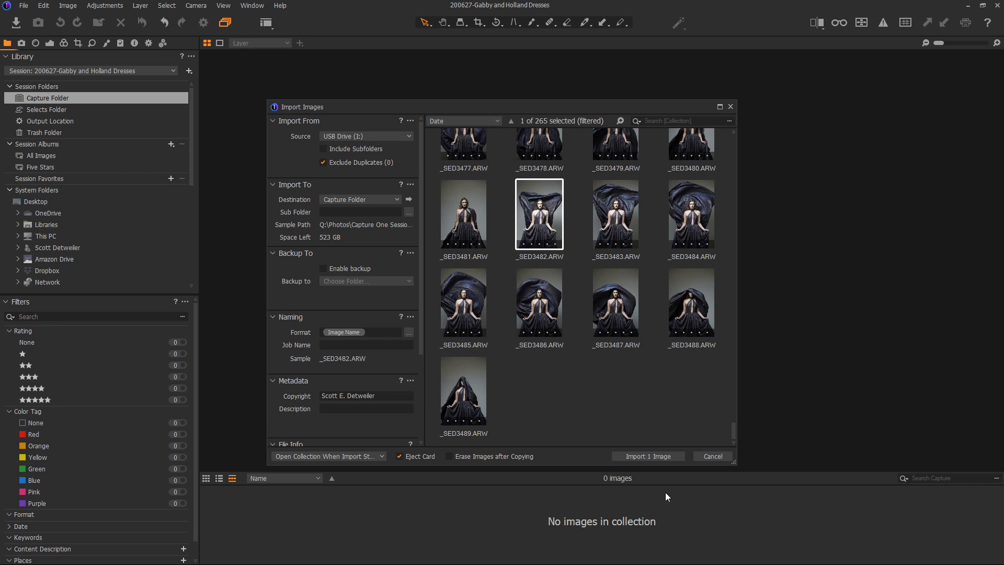
{"action": "left_click", "coordinate": [588, 383]}
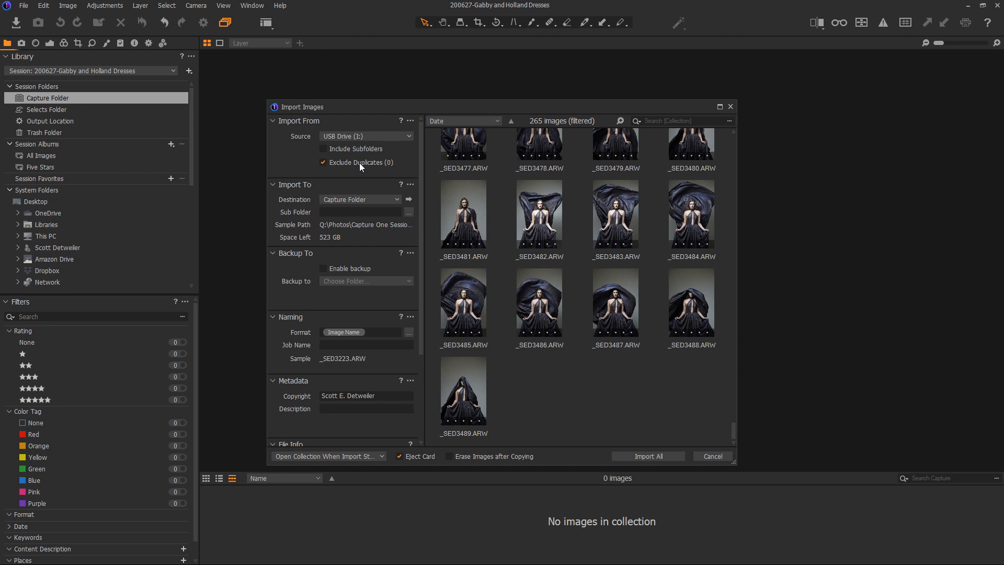
{"action": "left_click", "coordinate": [322, 164]}
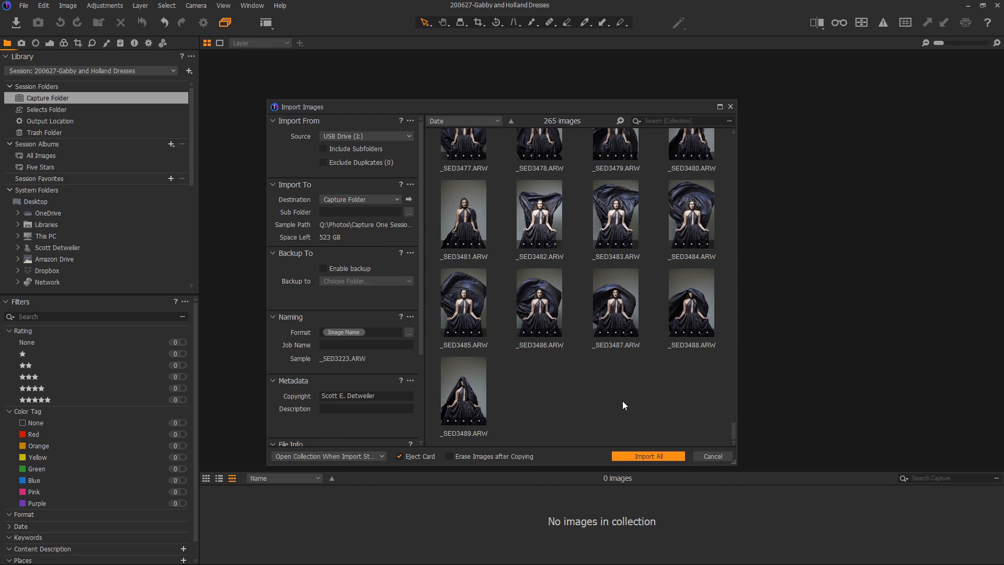
{"action": "left_click", "coordinate": [655, 456]}
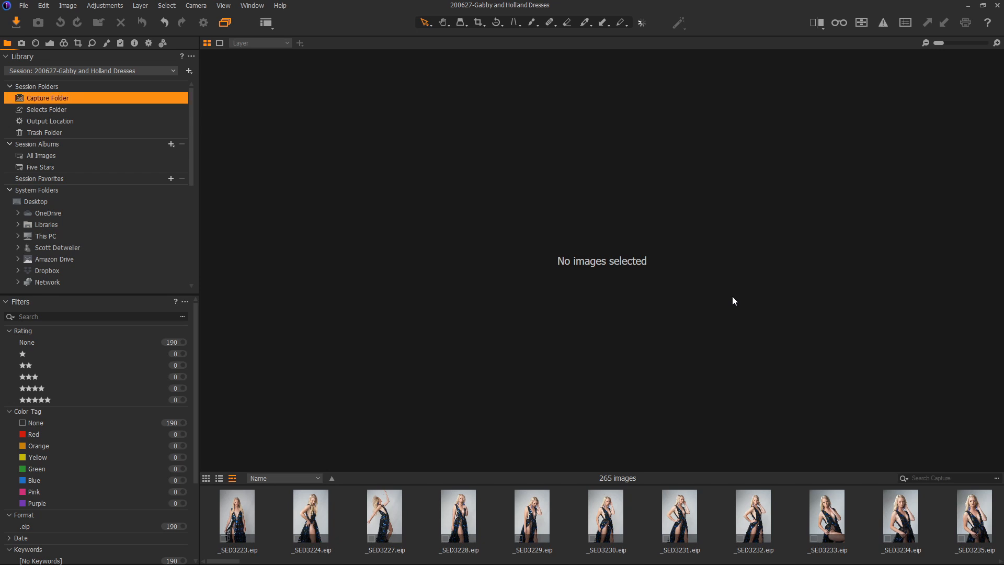
- Hide the viewer so the thumbnail browser fills the workspace and look through the imported images
{"action": "key", "text": "ctrl+alt+v"}
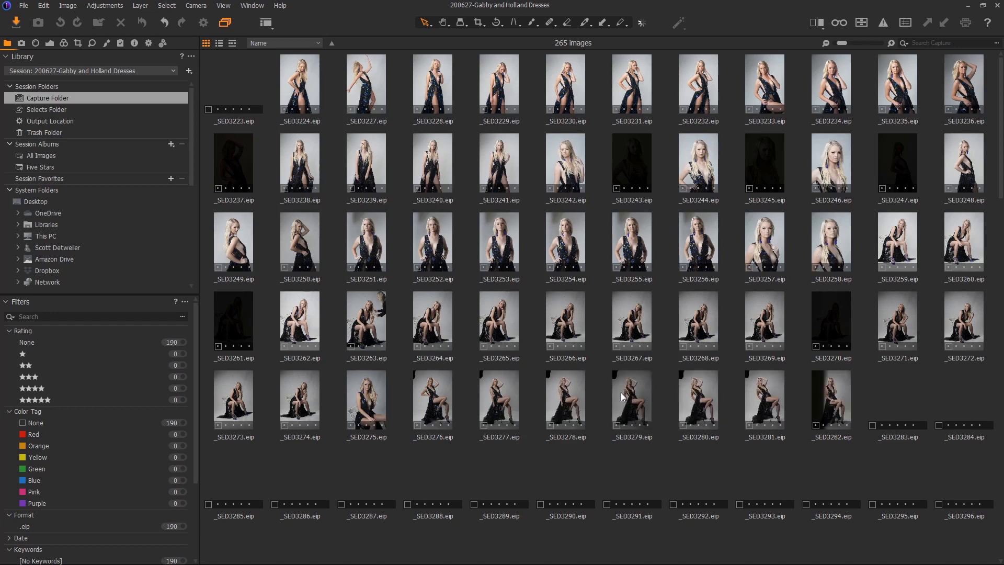
{"action": "scroll", "coordinate": [563, 299], "scroll_direction": "down", "scroll_amount": 3}
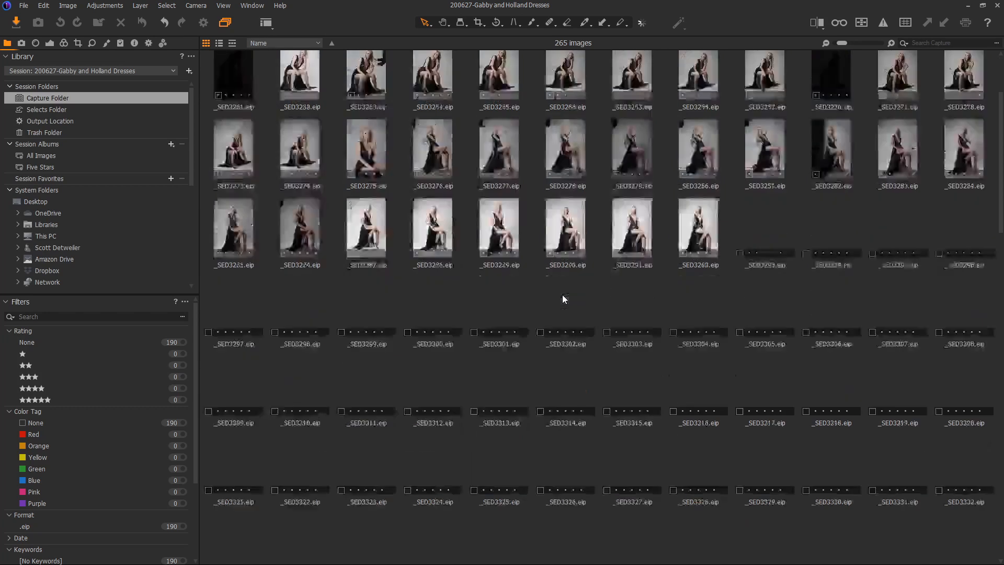
{"action": "scroll", "coordinate": [562, 299], "scroll_direction": "down", "scroll_amount": 2}
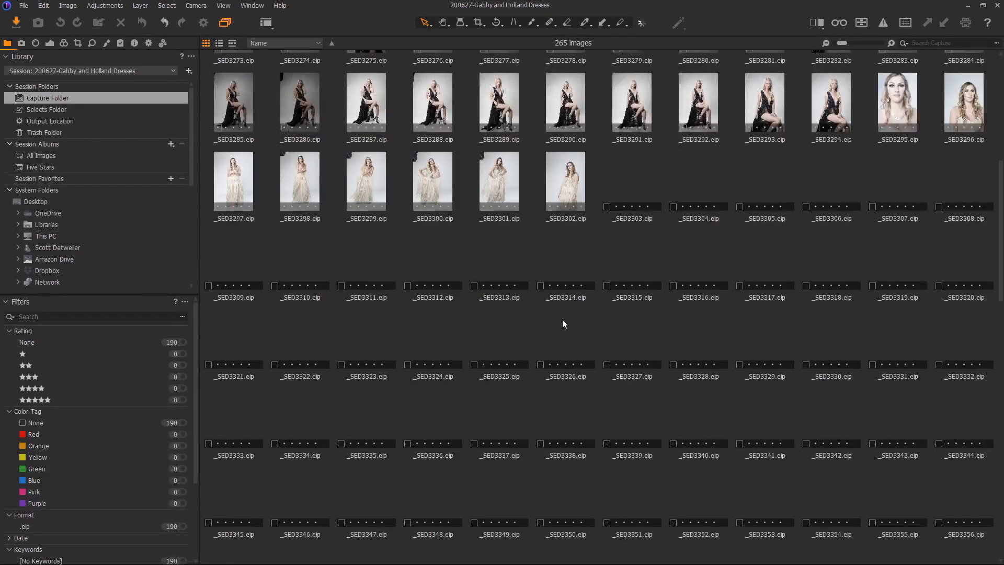
{"action": "scroll", "coordinate": [563, 322], "scroll_direction": "up", "scroll_amount": 5}
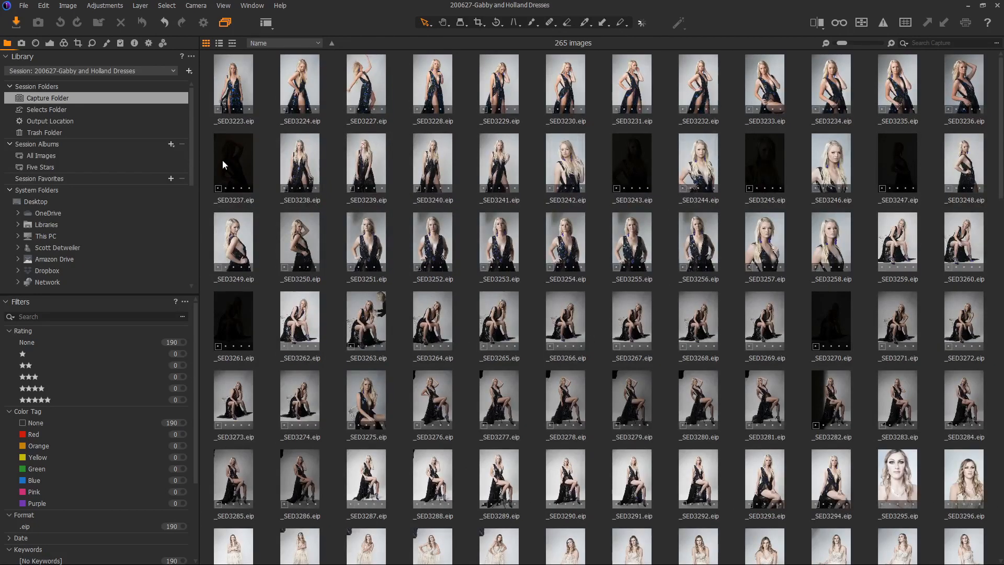
- Select the nearly black frames _SED3237, _SED3243, _SED3245, _SED3247, _SED3261 and _SED3270, and clear the selection
{"action": "left_click", "coordinate": [239, 162]}
{"action": "left_click", "coordinate": [641, 172], "text": "ctrl"}
{"action": "left_click", "coordinate": [777, 169], "text": "ctrl"}
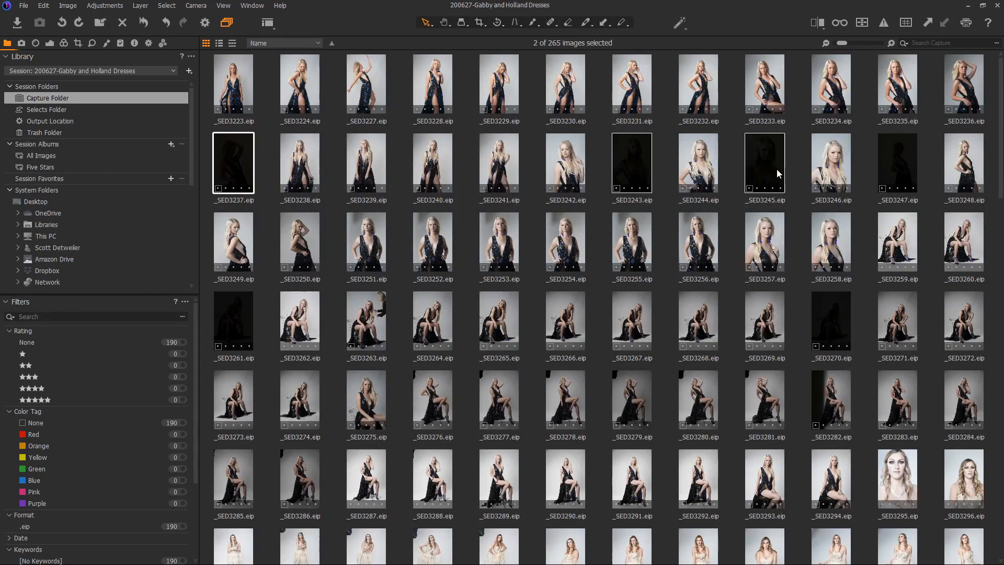
{"action": "left_click", "coordinate": [899, 168], "text": "ctrl"}
{"action": "left_click", "coordinate": [844, 315], "text": "ctrl"}
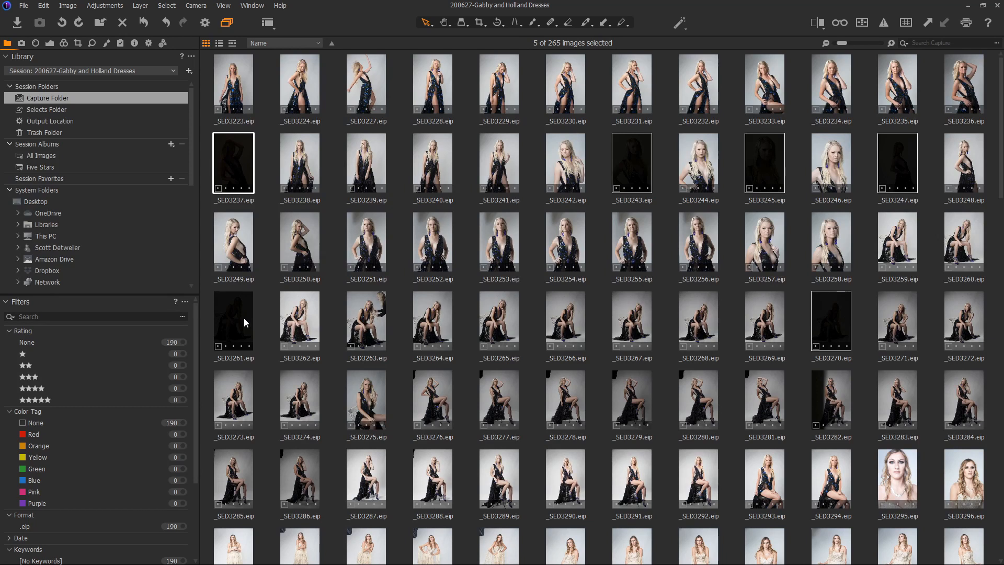
{"action": "left_click", "coordinate": [238, 323], "text": "ctrl"}
{"action": "left_click", "coordinate": [594, 312]}
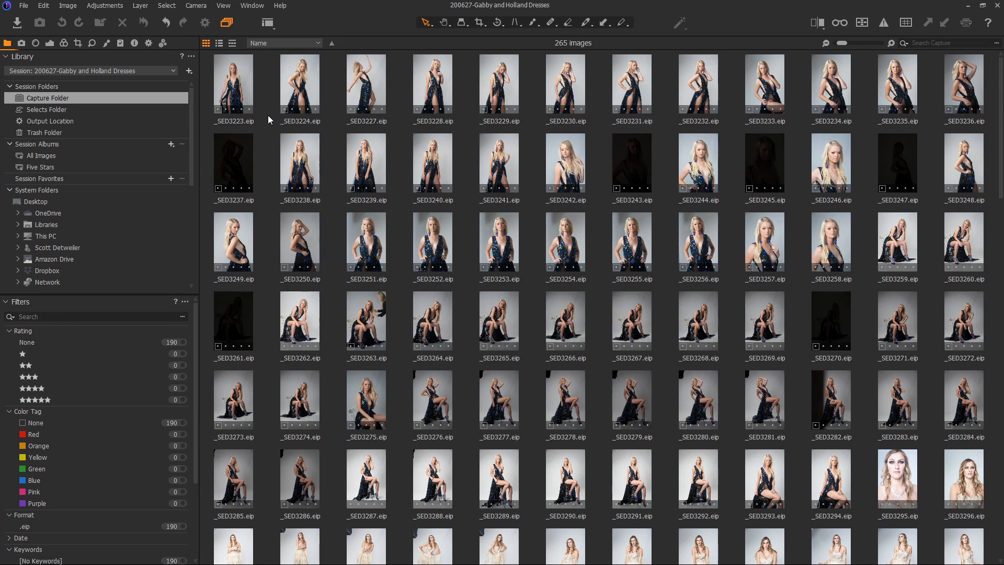
- Select images _SED3223 to _SED3294 and assign them the blonde model's name keyword from the Models group of the keyword library
{"action": "left_click", "coordinate": [238, 91]}
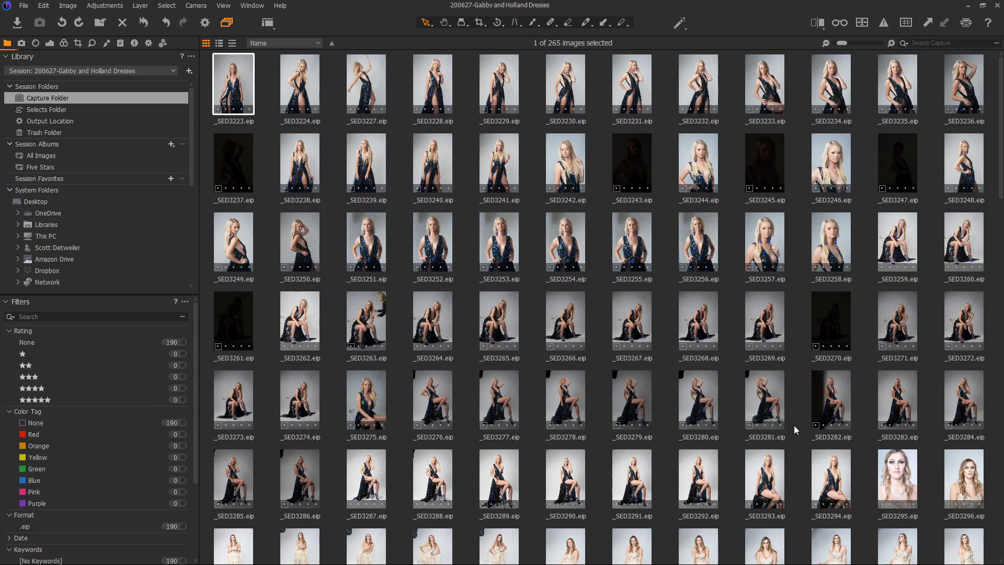
{"action": "left_click", "coordinate": [833, 472], "text": "shift"}
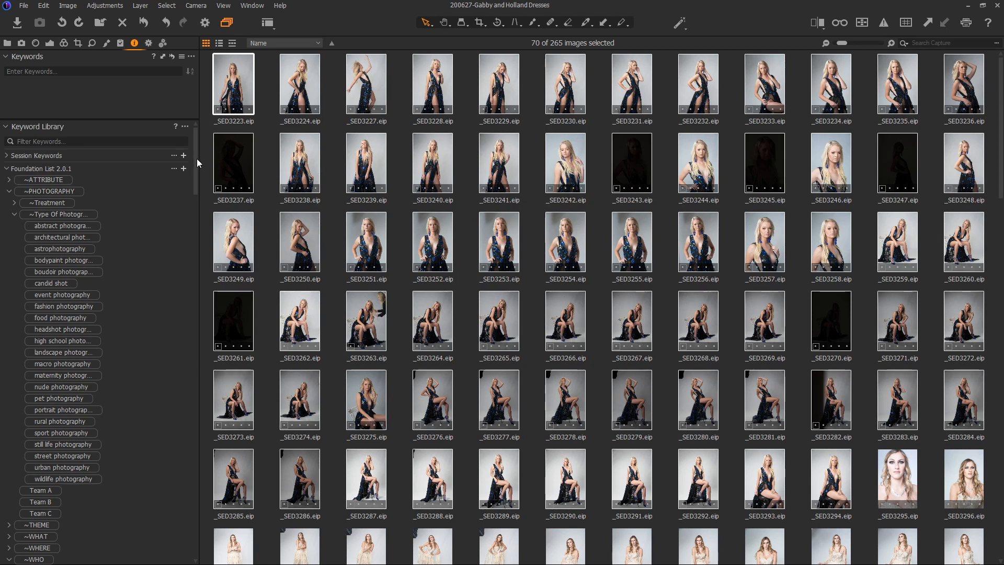
{"action": "scroll", "coordinate": [199, 172], "scroll_direction": "down", "scroll_amount": 5}
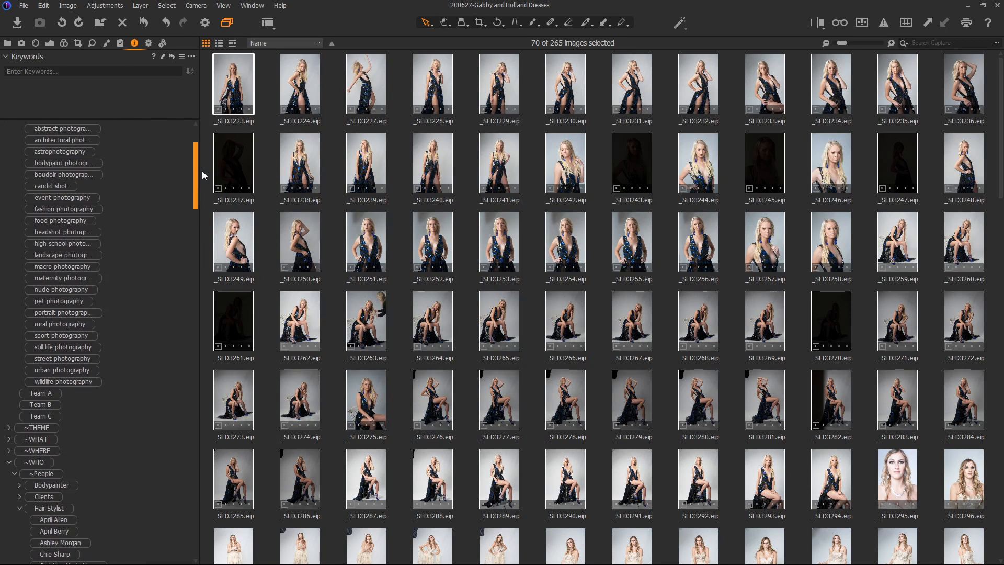
{"action": "left_click_drag", "start_coordinate": [201, 171], "coordinate": [198, 282]}
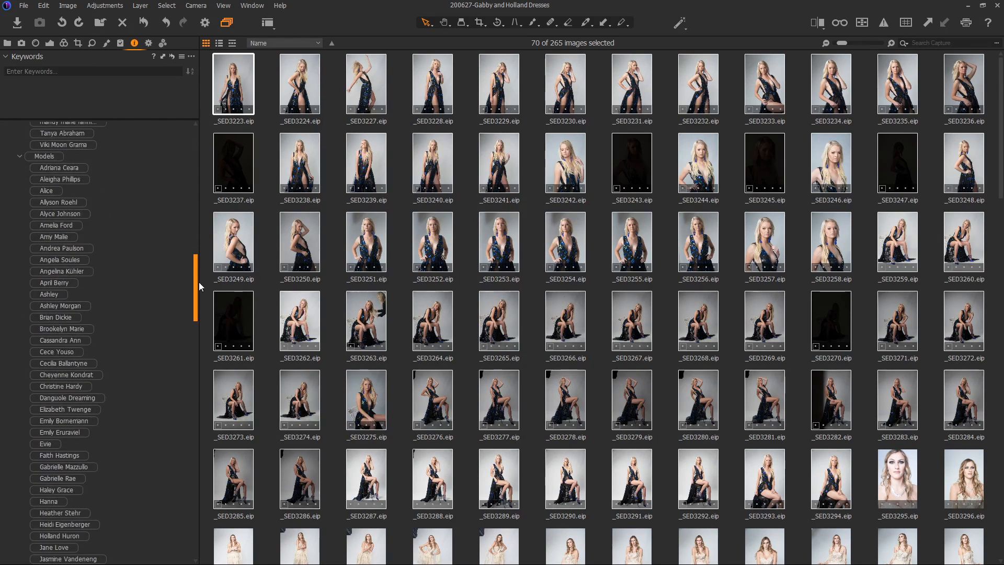
{"action": "scroll", "coordinate": [151, 346], "scroll_direction": "down", "scroll_amount": 4}
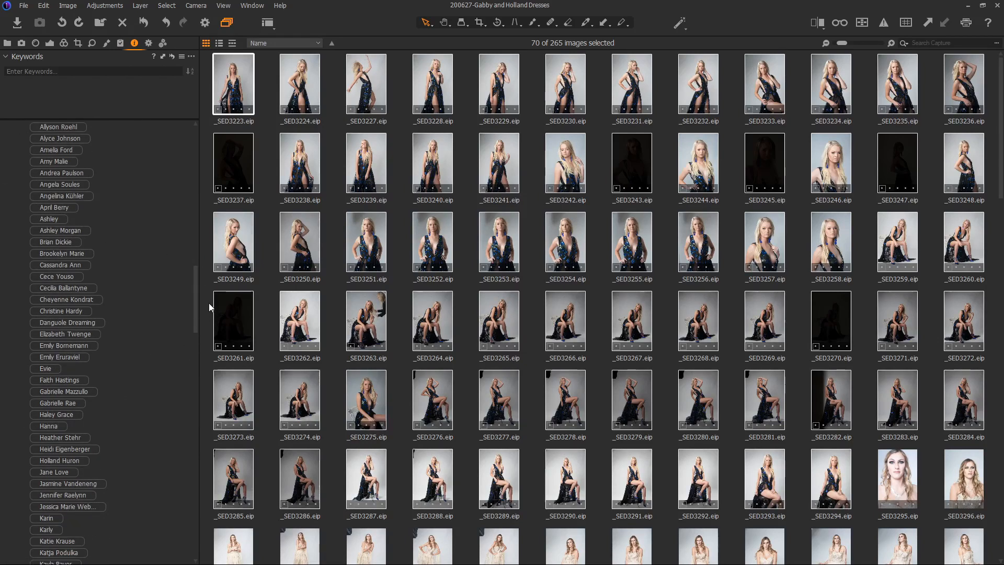
{"action": "scroll", "coordinate": [68, 219], "scroll_direction": "down", "scroll_amount": 10}
{"action": "left_click", "coordinate": [63, 216]}
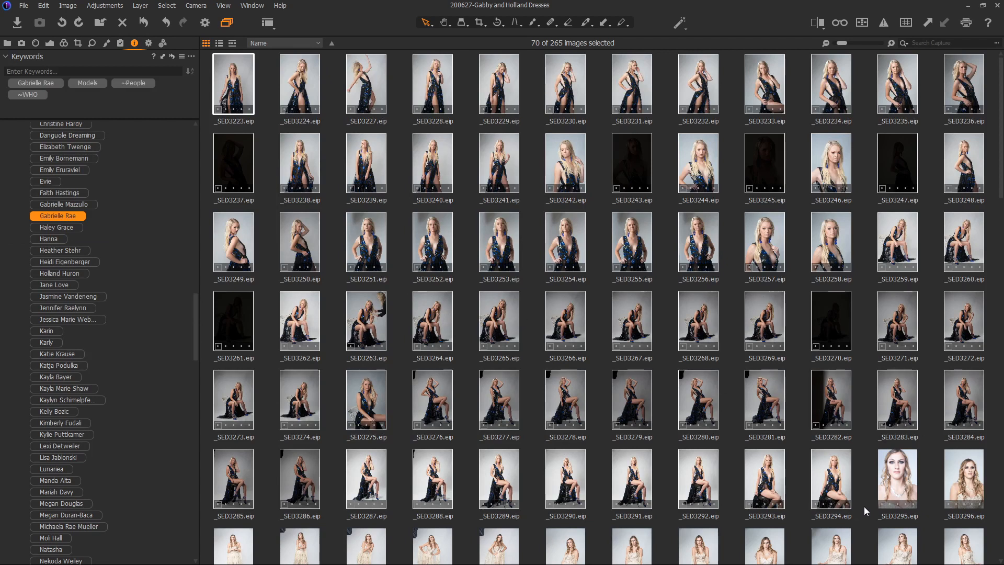
- Select images _SED3295 to _SED3320 and assign them the second model's name keyword from the Models group
{"action": "left_click", "coordinate": [889, 484]}
{"action": "scroll", "coordinate": [564, 365], "scroll_direction": "down", "scroll_amount": 5}
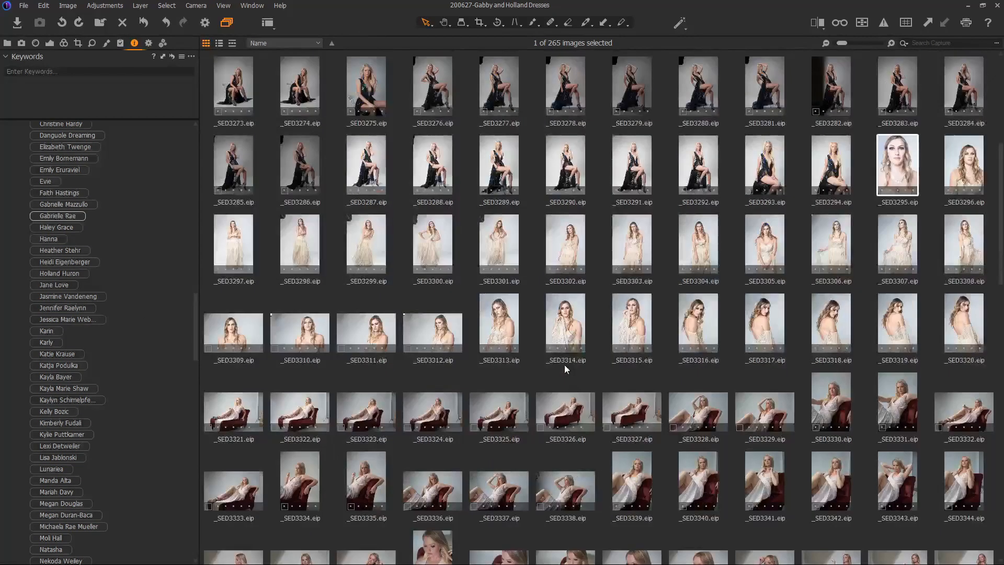
{"action": "scroll", "coordinate": [563, 365], "scroll_direction": "down", "scroll_amount": 3}
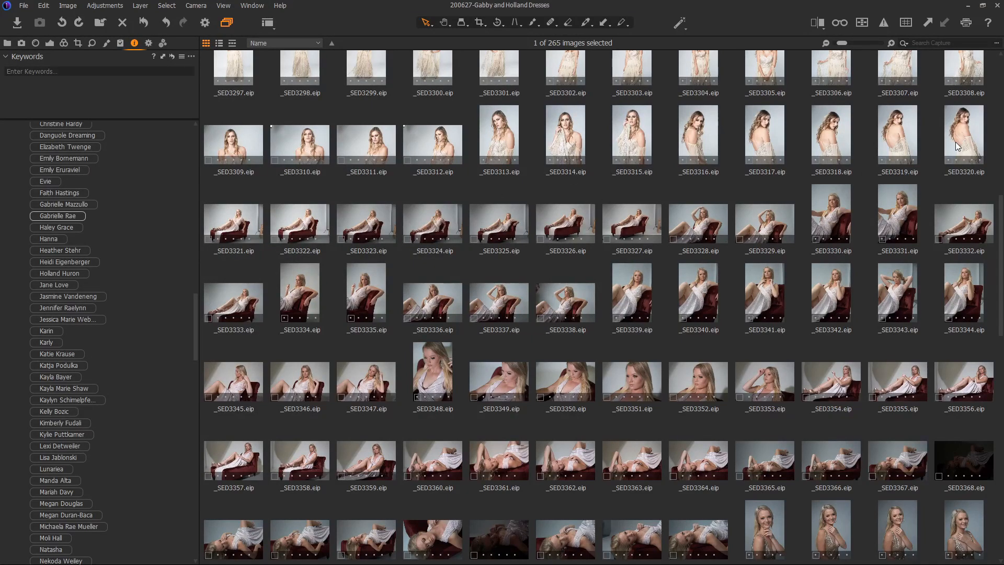
- Select images _SED3321 to _SED3384 and assign them the blonde model's name keyword
{"action": "scroll", "coordinate": [707, 355], "scroll_direction": "down", "scroll_amount": 3}
{"action": "left_click", "coordinate": [707, 356], "text": "shift"}
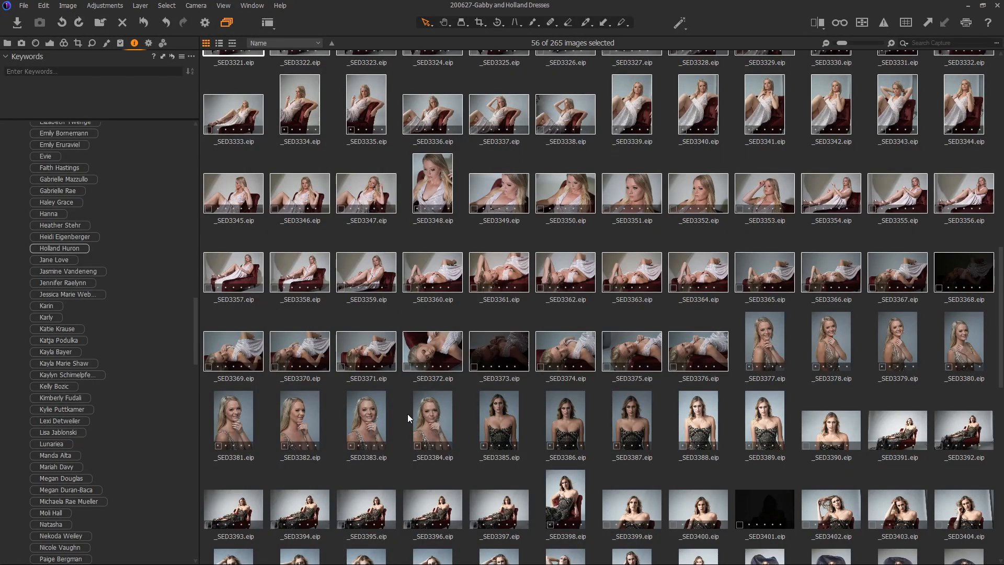
{"action": "left_click", "coordinate": [432, 418], "text": "shift"}
{"action": "scroll", "coordinate": [71, 270], "scroll_direction": "up", "scroll_amount": 3}
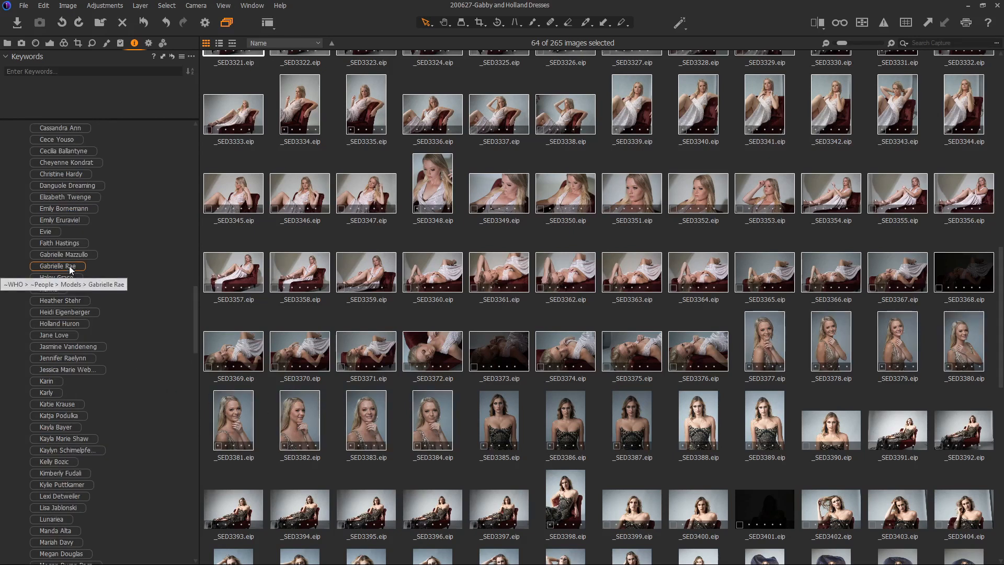
{"action": "left_click", "coordinate": [70, 267]}
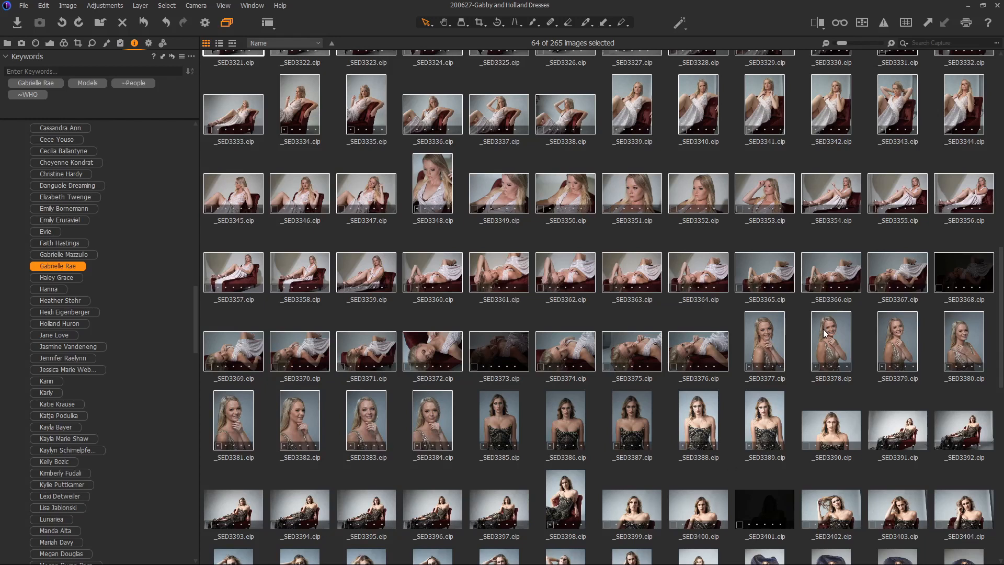
- Select images _SED3385 to _SED3489, assign them the second model's name keyword and clear the selection
{"action": "left_click", "coordinate": [487, 427]}
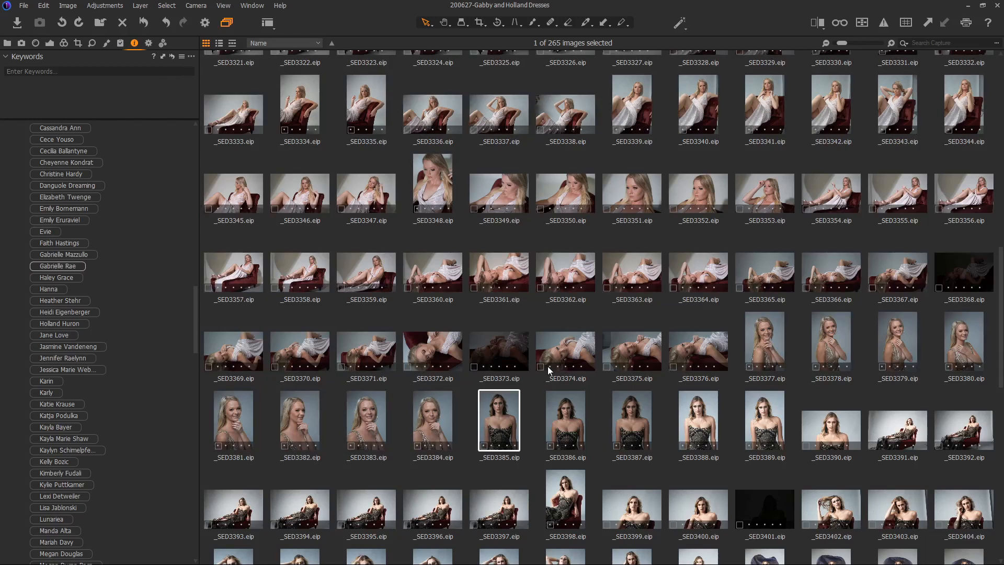
{"action": "scroll", "coordinate": [548, 368], "scroll_direction": "down", "scroll_amount": 3}
{"action": "scroll", "coordinate": [547, 366], "scroll_direction": "down", "scroll_amount": 6}
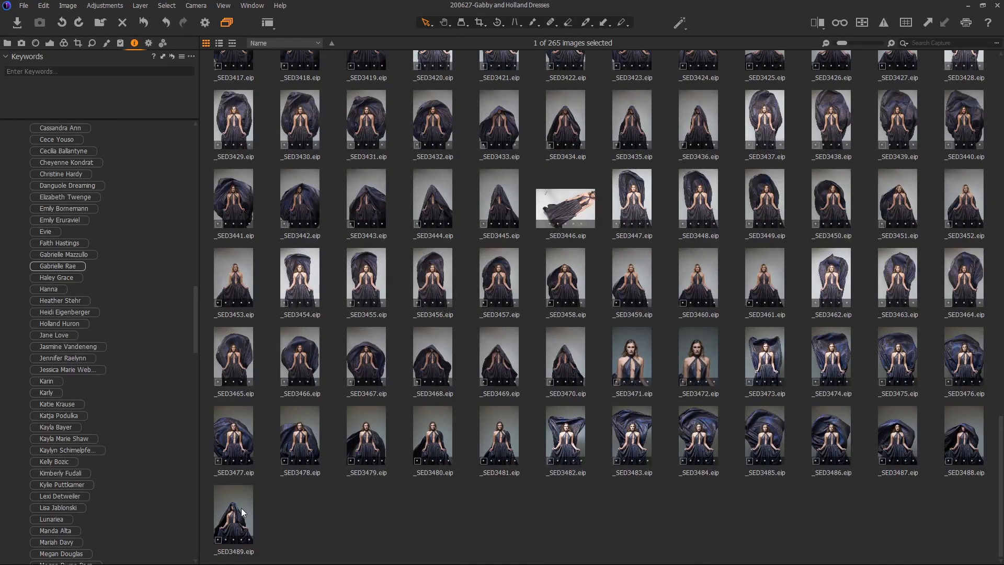
{"action": "left_click", "coordinate": [241, 507], "text": "shift"}
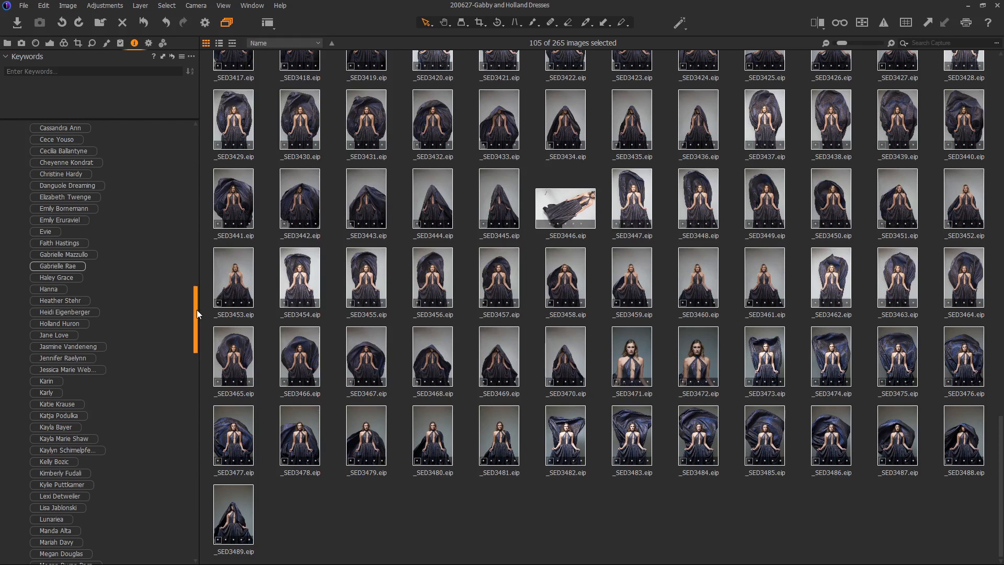
{"action": "left_click", "coordinate": [78, 327]}
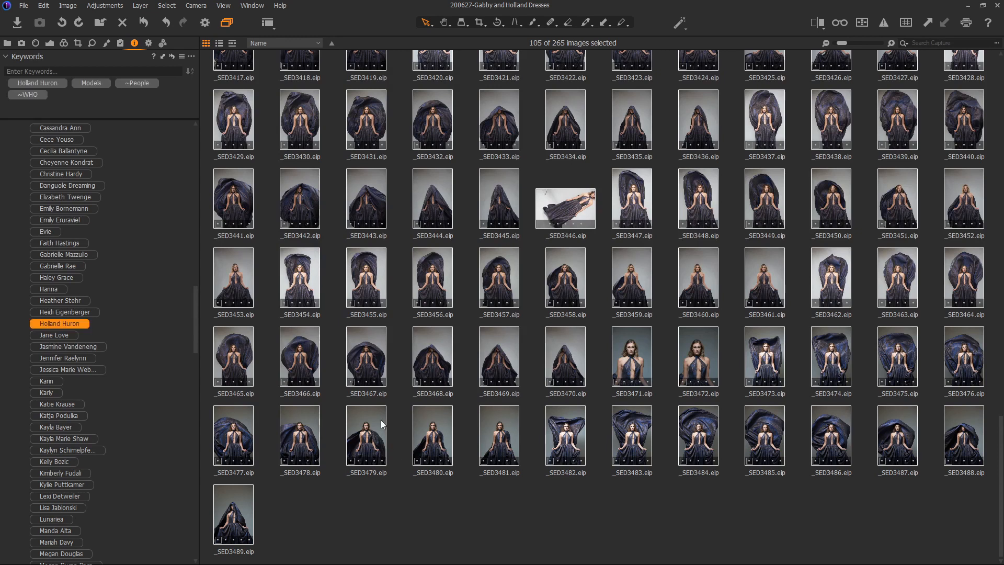
{"action": "left_click", "coordinate": [467, 490]}
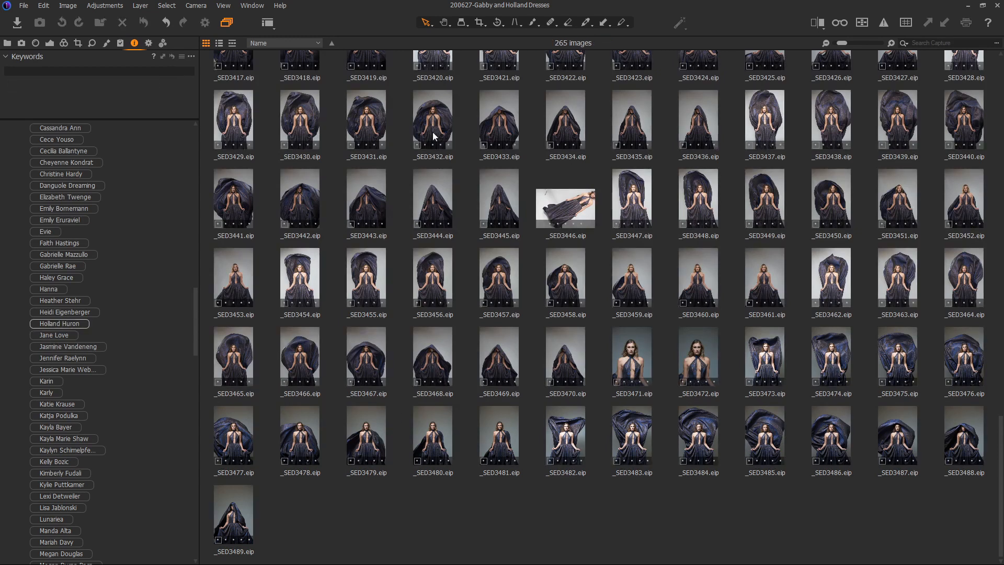
- Assign the designer's name keyword from the Wardrobe Designer group to all images in the session and clear the selection
{"action": "key", "text": "ctrl+a"}
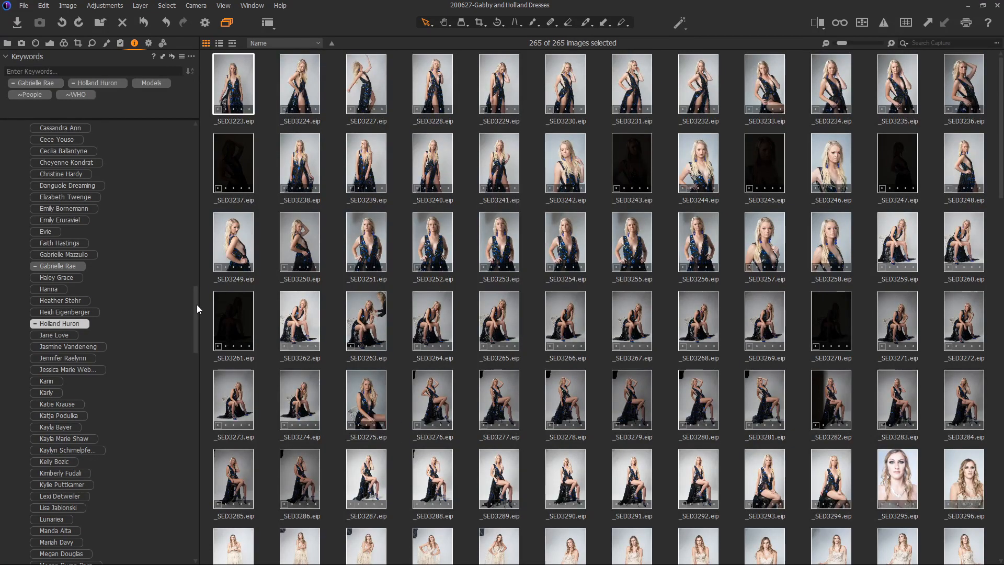
{"action": "left_click_drag", "start_coordinate": [196, 304], "coordinate": [199, 392]}
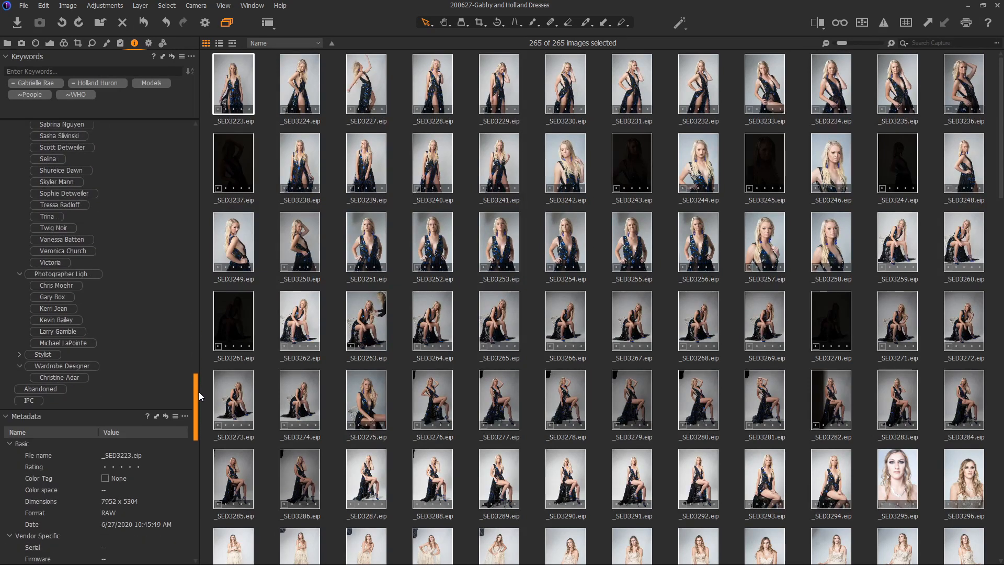
{"action": "left_click", "coordinate": [69, 375]}
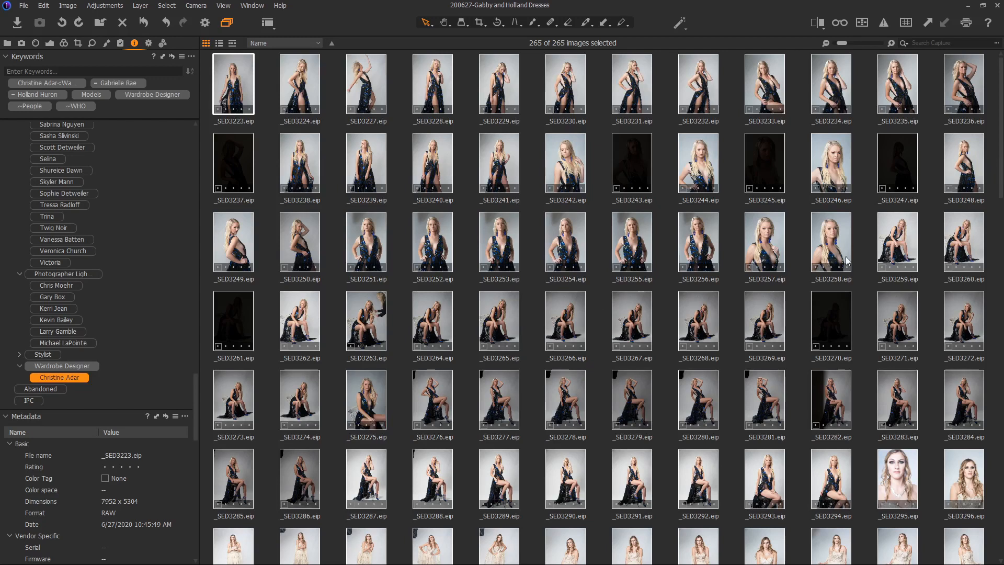
{"action": "left_click", "coordinate": [732, 246]}
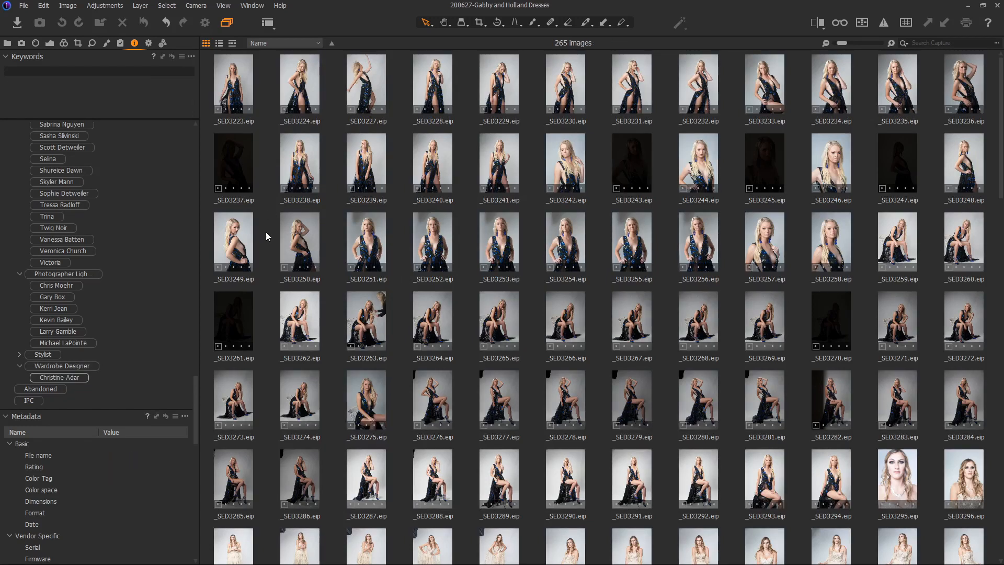
- Select the misfired dark frames _SED3237, _SED3243, _SED3245, _SED3247, _SED3261, _SED3270 and _SED3282 and delete them
{"action": "left_click", "coordinate": [236, 328]}
{"action": "left_click", "coordinate": [244, 156], "text": "ctrl"}
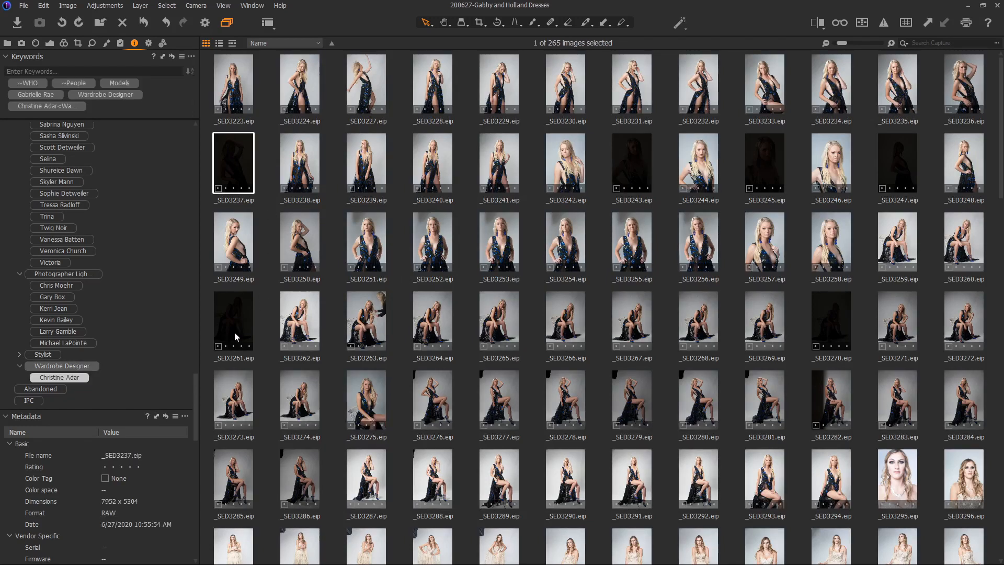
{"action": "left_click", "coordinate": [648, 154], "text": "ctrl"}
{"action": "left_click", "coordinate": [771, 161], "text": "ctrl"}
{"action": "left_click", "coordinate": [900, 166], "text": "ctrl"}
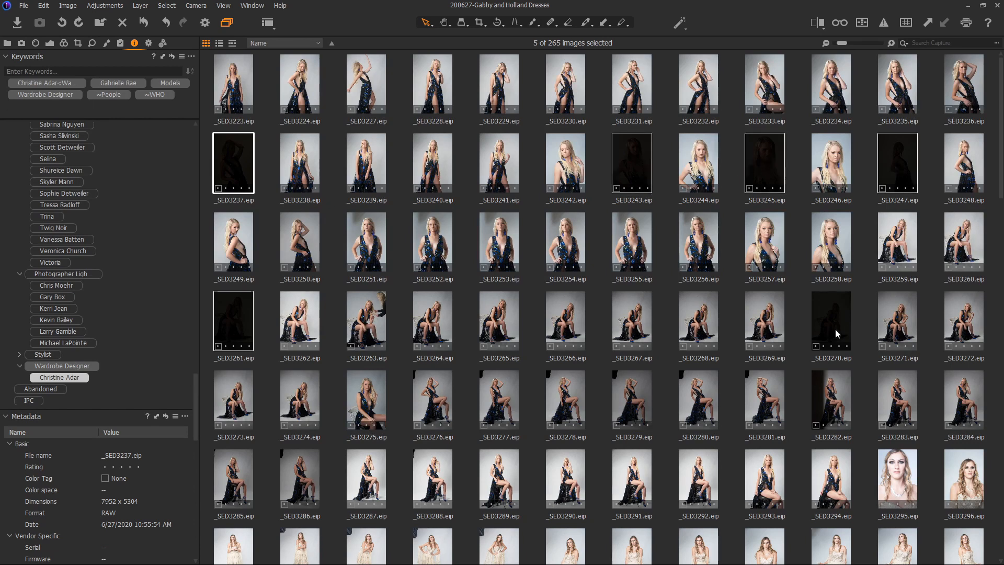
{"action": "left_click", "coordinate": [837, 333], "text": "ctrl"}
{"action": "left_click", "coordinate": [850, 392], "text": "ctrl"}
{"action": "key", "text": "Delete"}
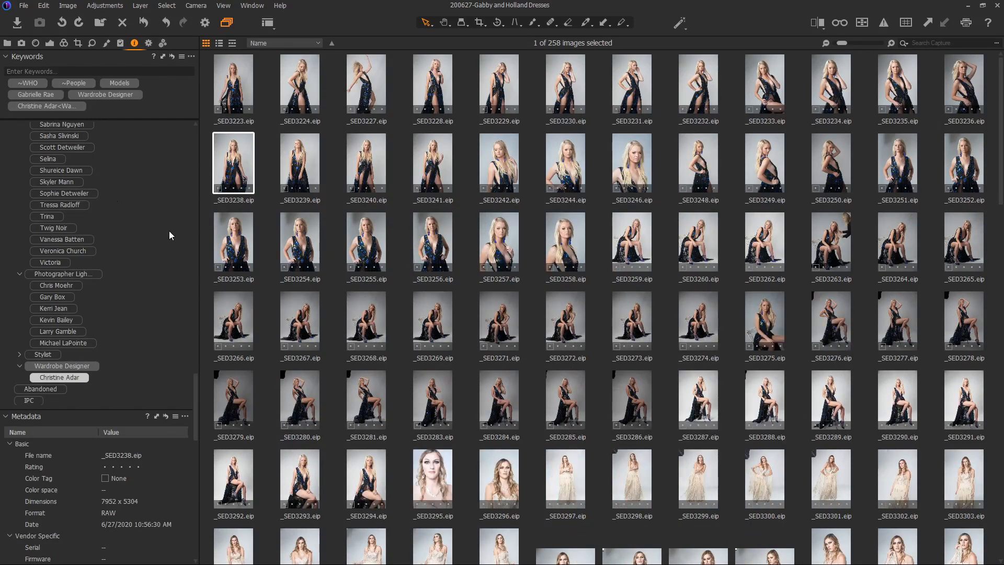
- Select the dark frames _SED3368, _SED3373 and _SED3401 plus the sideways frame _SED3446 and delete them
{"action": "scroll", "coordinate": [562, 327], "scroll_direction": "down", "scroll_amount": 10}
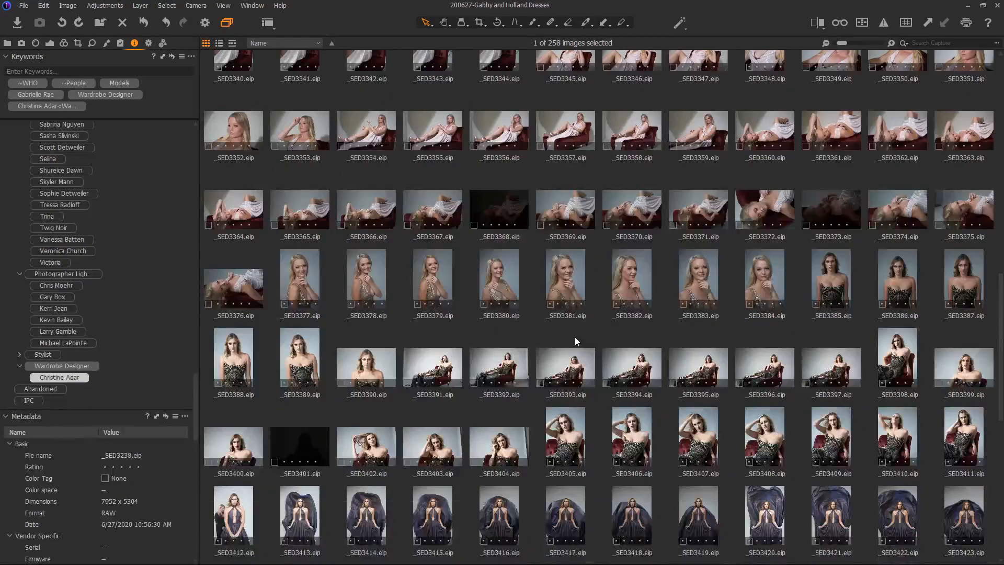
{"action": "left_click", "coordinate": [503, 216]}
{"action": "left_click", "coordinate": [832, 207], "text": "ctrl"}
{"action": "left_click", "coordinate": [297, 460], "text": "ctrl"}
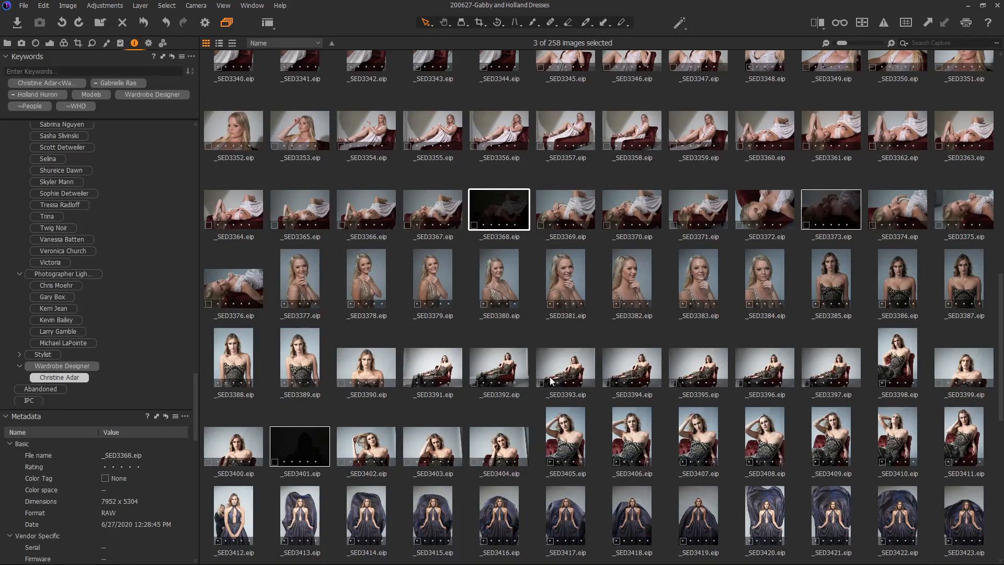
{"action": "scroll", "coordinate": [553, 380], "scroll_direction": "down", "scroll_amount": 6}
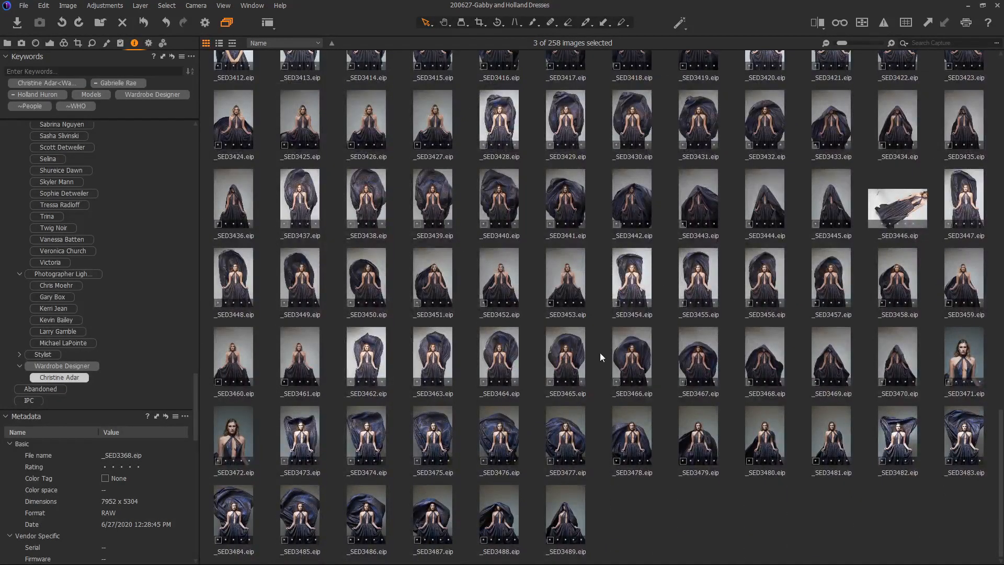
{"action": "left_click", "coordinate": [904, 204], "text": "ctrl"}
{"action": "key", "text": "Delete"}
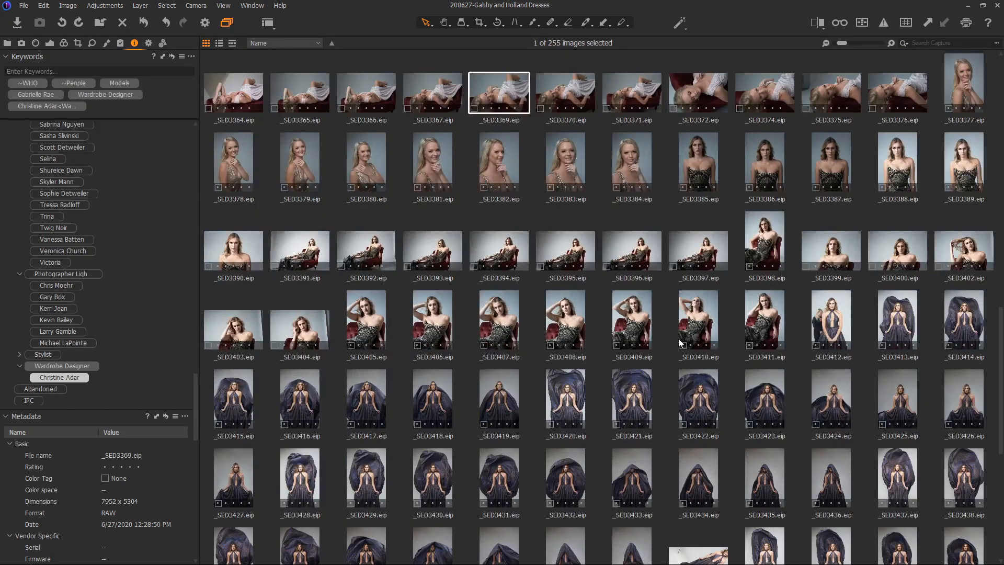
- Select the first image, _SED3223, and open the session's Selects Folder in the library
{"action": "scroll", "coordinate": [540, 325], "scroll_direction": "up", "scroll_amount": 8}
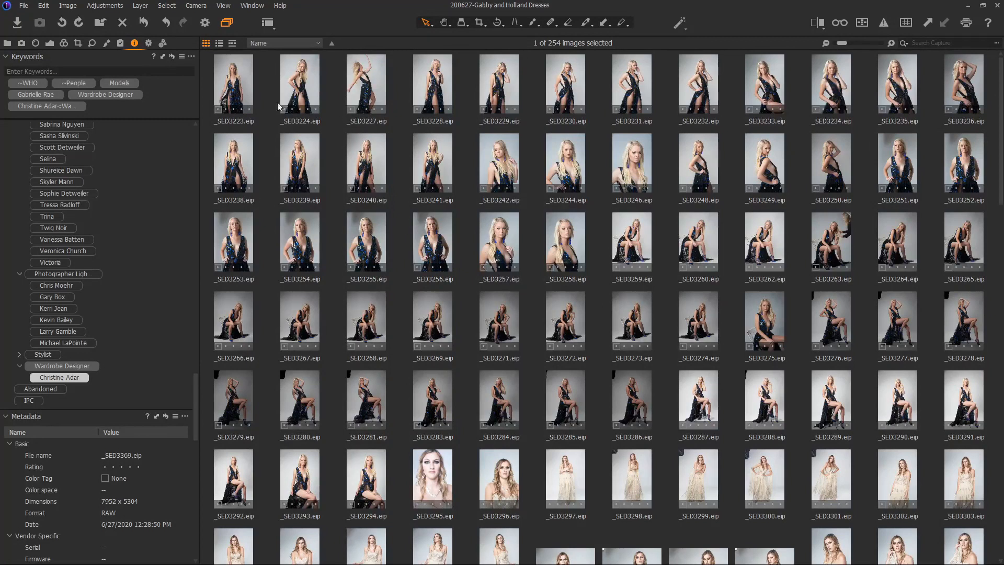
{"action": "left_click", "coordinate": [230, 72]}
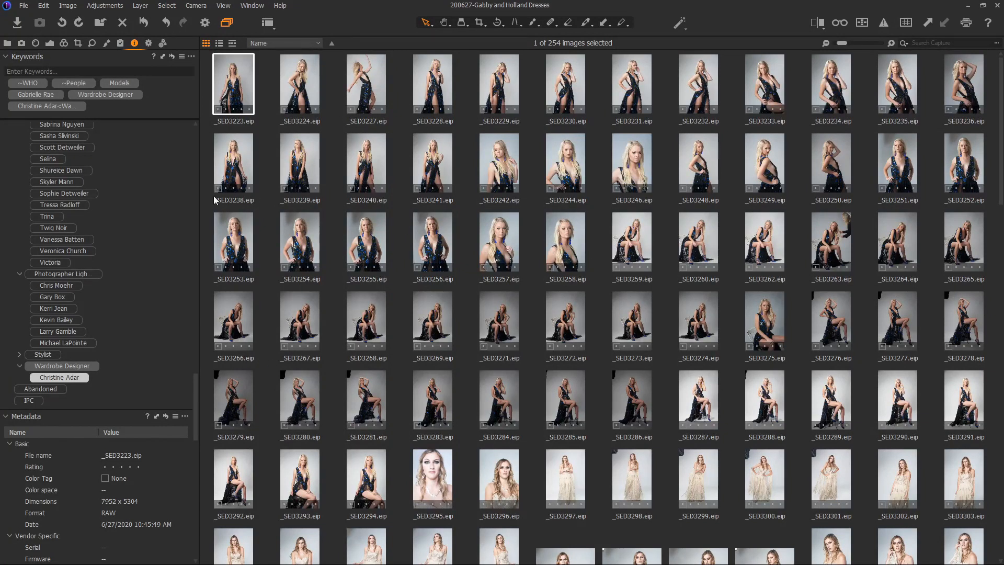
{"action": "left_click", "coordinate": [7, 43]}
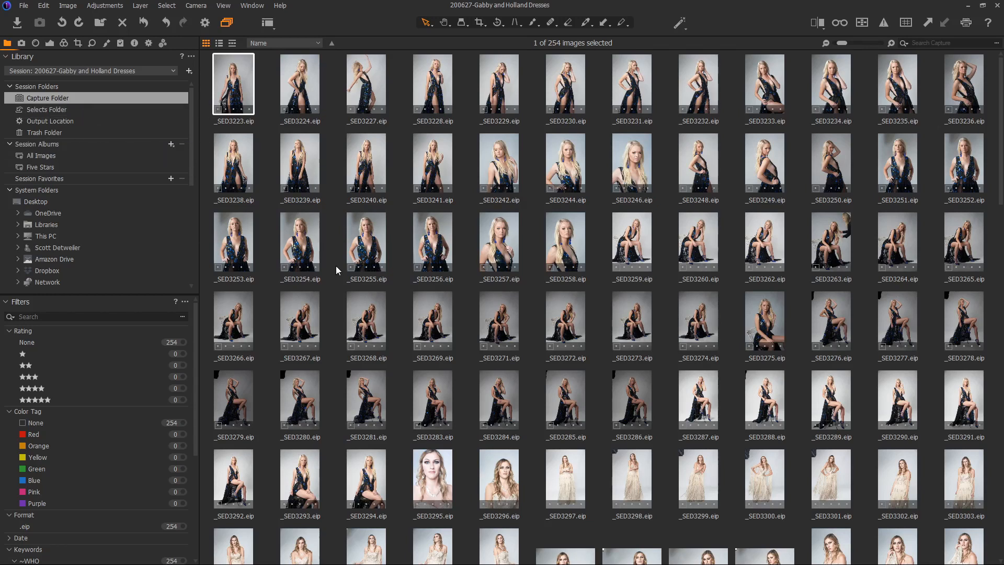
{"action": "left_click", "coordinate": [45, 111]}
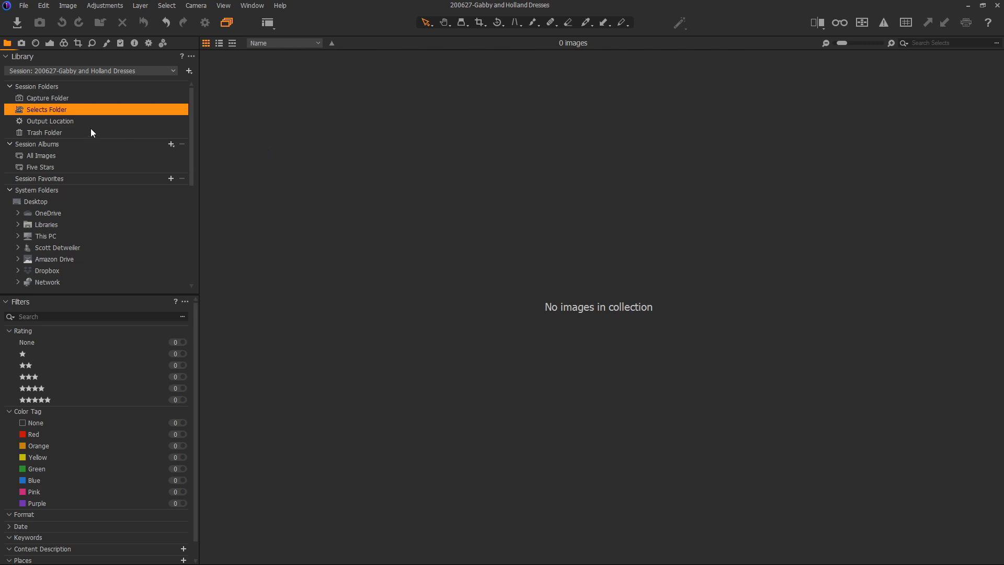
- Show the Capture Folder in File Explorer, go up to the session folder to examine its subfolders, and reopen Capture
{"action": "right_click", "coordinate": [54, 96]}
{"action": "mouse_move", "coordinate": [174, 177]}
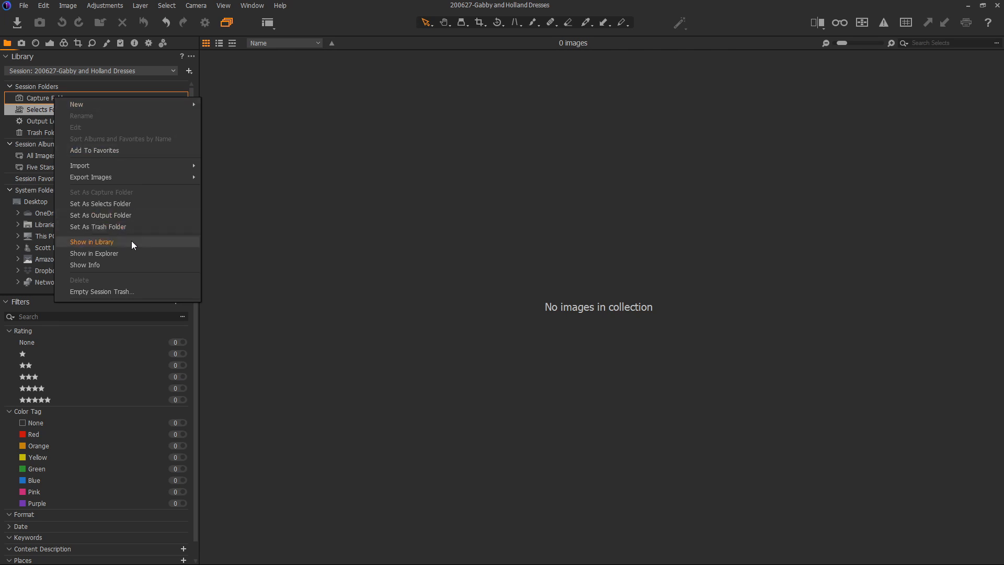
{"action": "left_click", "coordinate": [126, 253]}
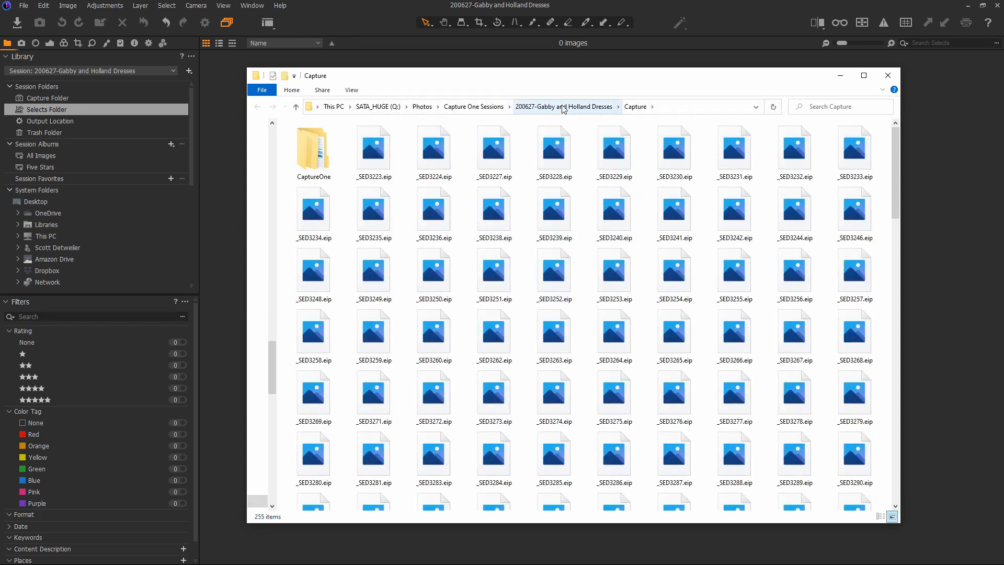
{"action": "left_click", "coordinate": [563, 107]}
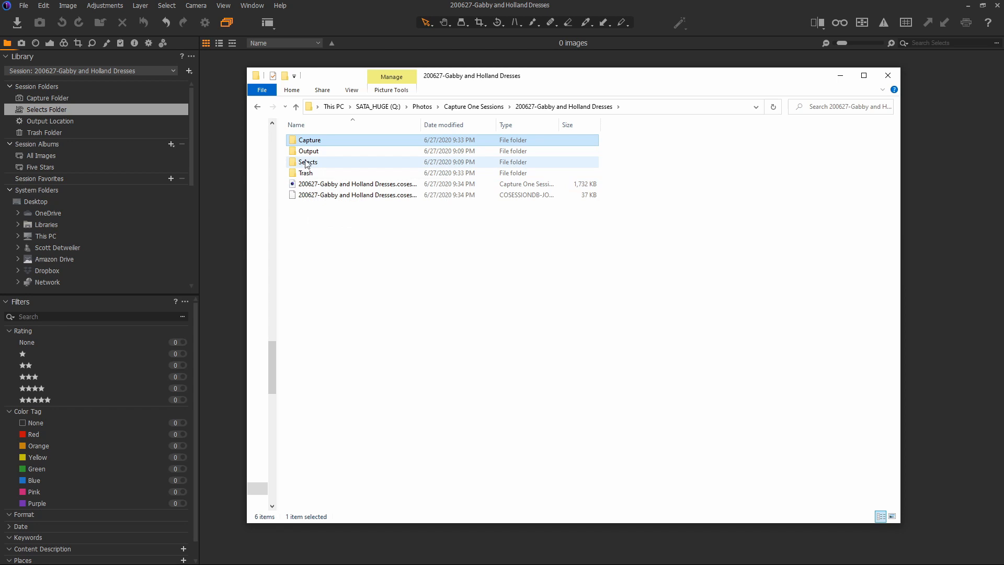
{"action": "double_click", "coordinate": [313, 140]}
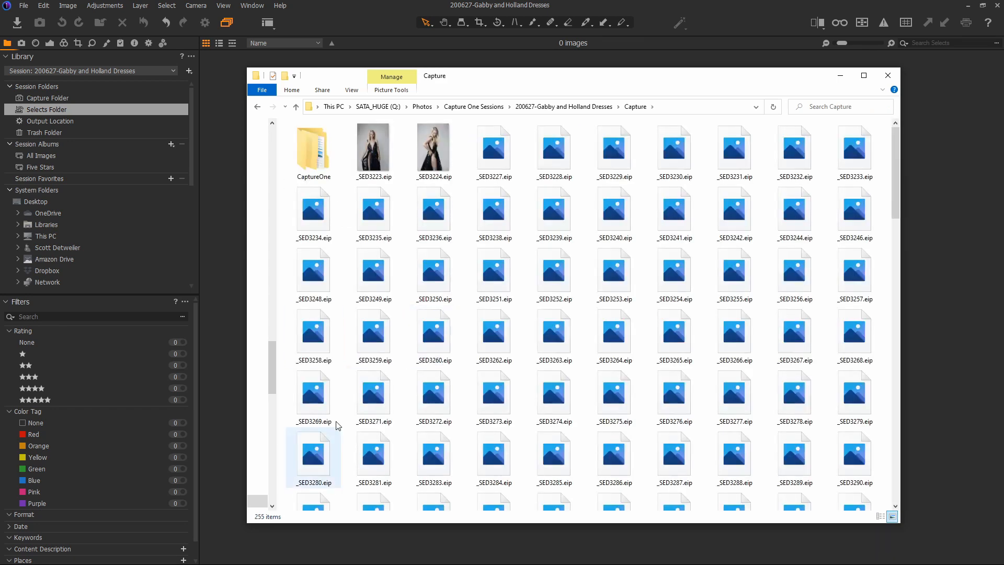
- Go back to the session folder in File Explorer, examine the Selects subfolder, and return to Capture One's Capture Folder
{"action": "key", "text": "alt+Left"}
{"action": "left_click", "coordinate": [311, 164]}
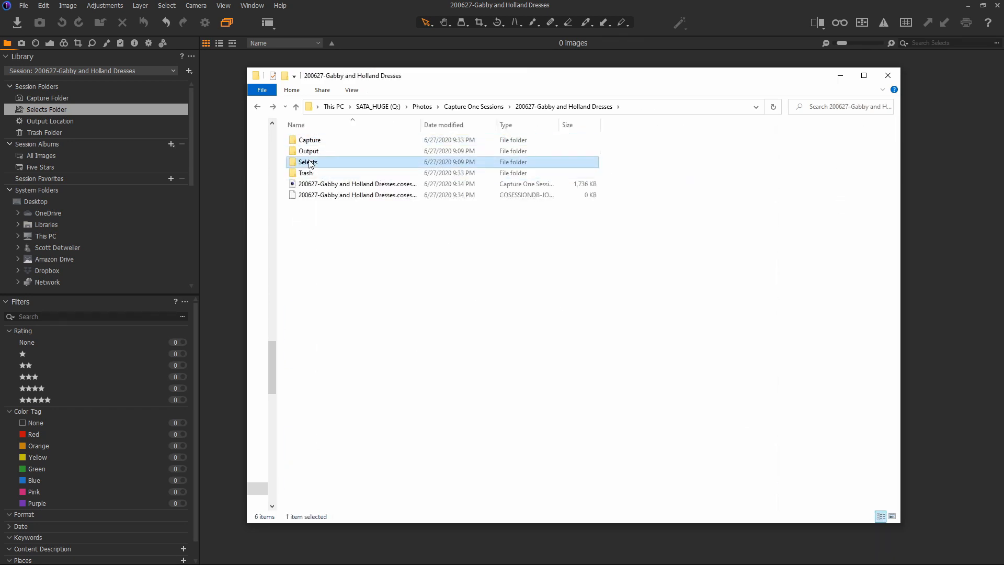
{"action": "double_click", "coordinate": [311, 164]}
{"action": "left_click", "coordinate": [841, 76]}
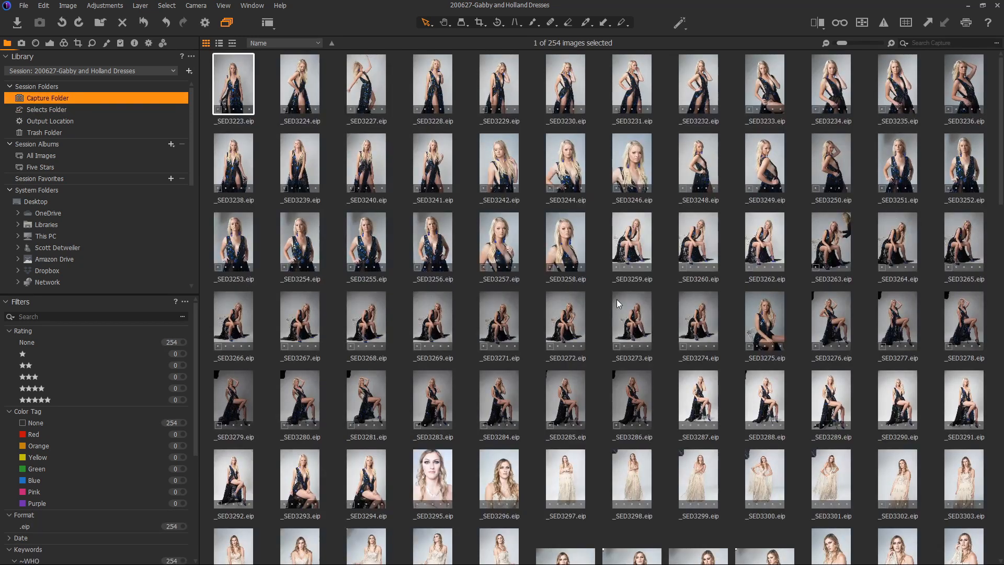
- Enlarge the Capture Folder's thumbnails to six per row and look over the first images
{"action": "left_click_drag", "start_coordinate": [840, 42], "coordinate": [858, 41]}
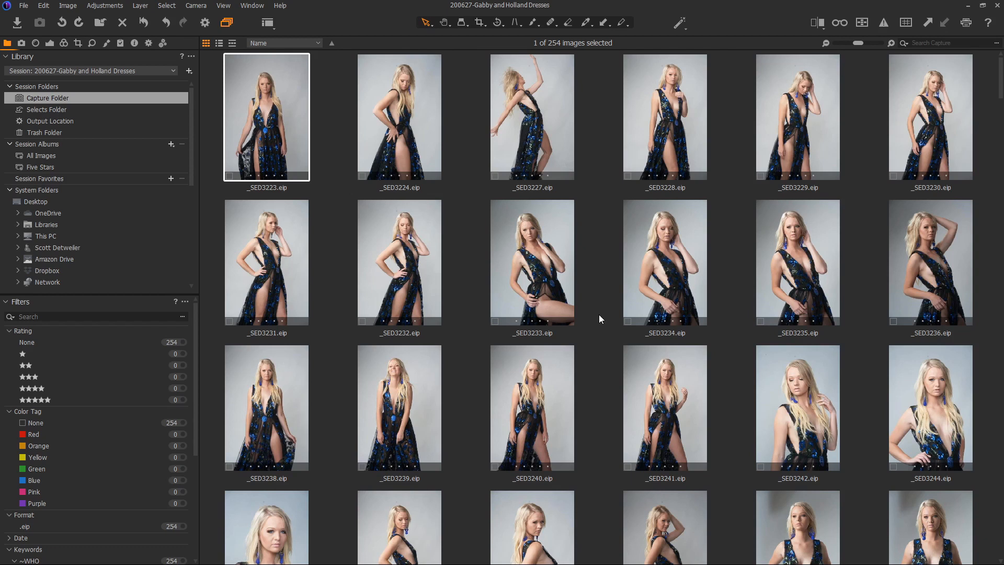
{"action": "scroll", "coordinate": [617, 287], "scroll_direction": "down", "scroll_amount": 5}
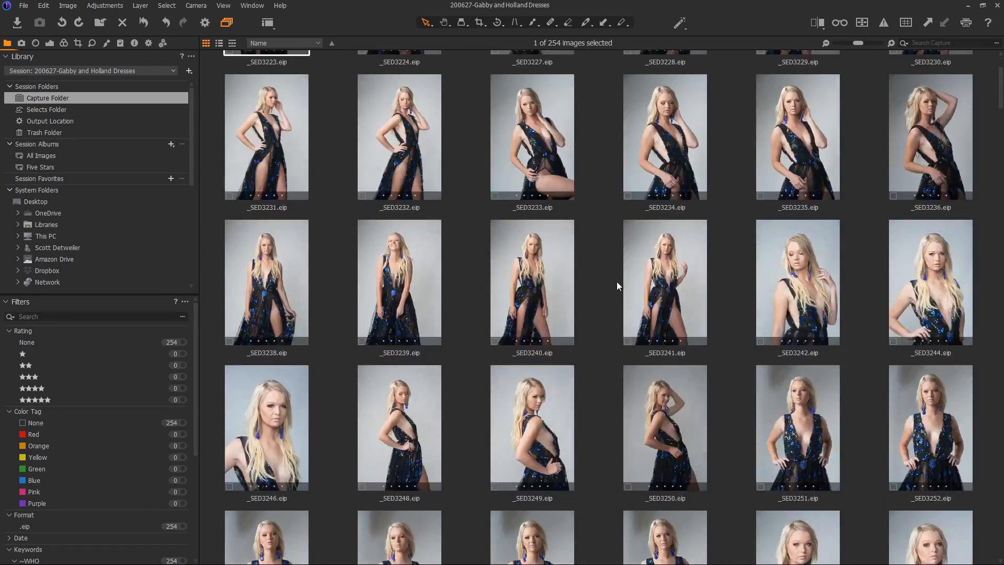
{"action": "scroll", "coordinate": [613, 277], "scroll_direction": "up", "scroll_amount": 4}
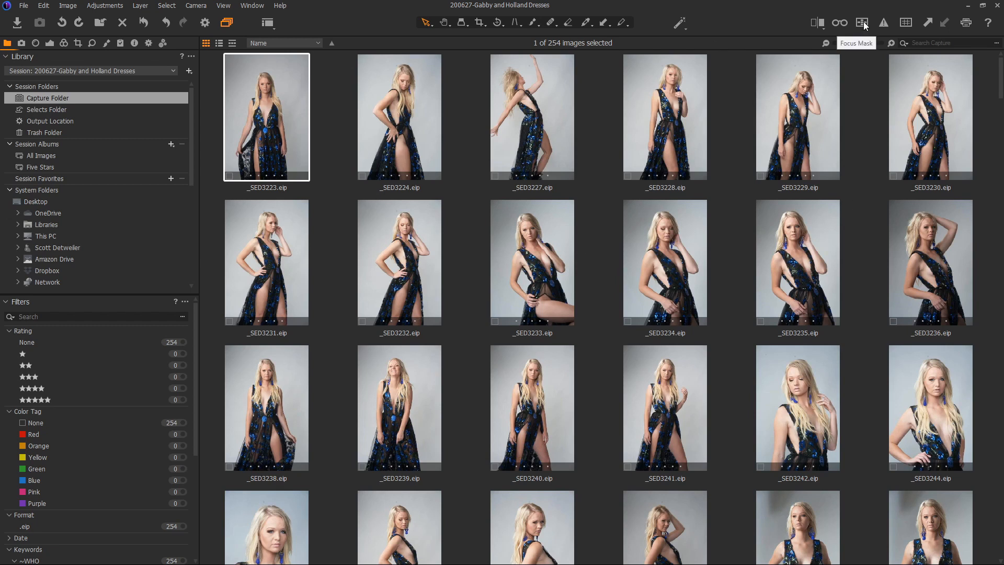
- Examine the tools offered in toolbar customization, close it, and turn on the Focus Mask
{"action": "right_click", "coordinate": [785, 20]}
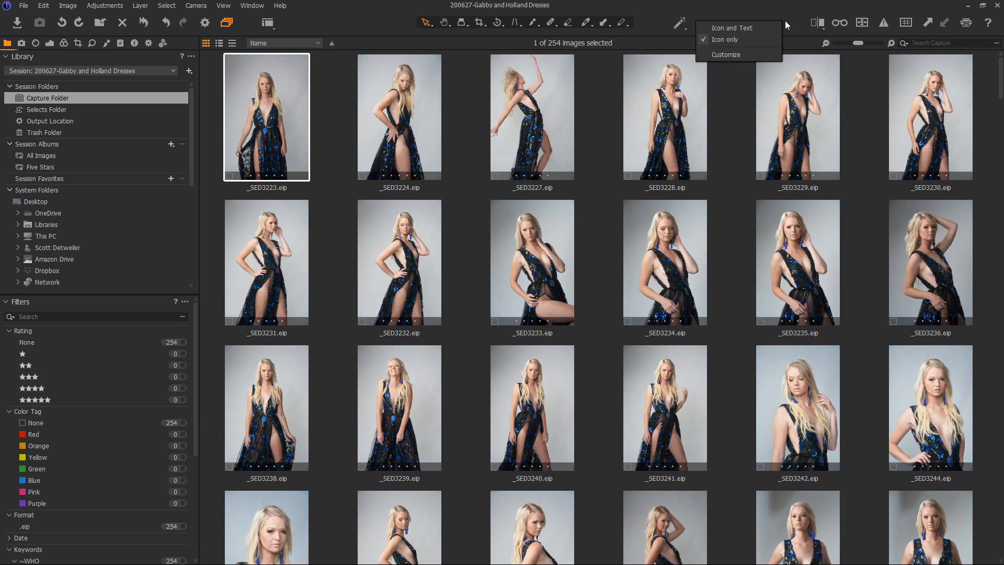
{"action": "left_click", "coordinate": [763, 55]}
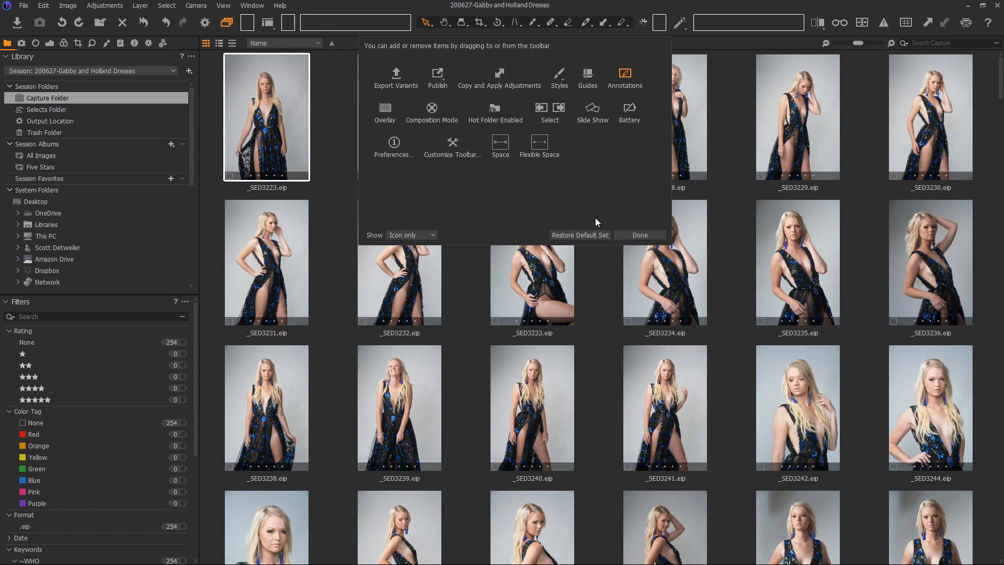
{"action": "left_click", "coordinate": [648, 234]}
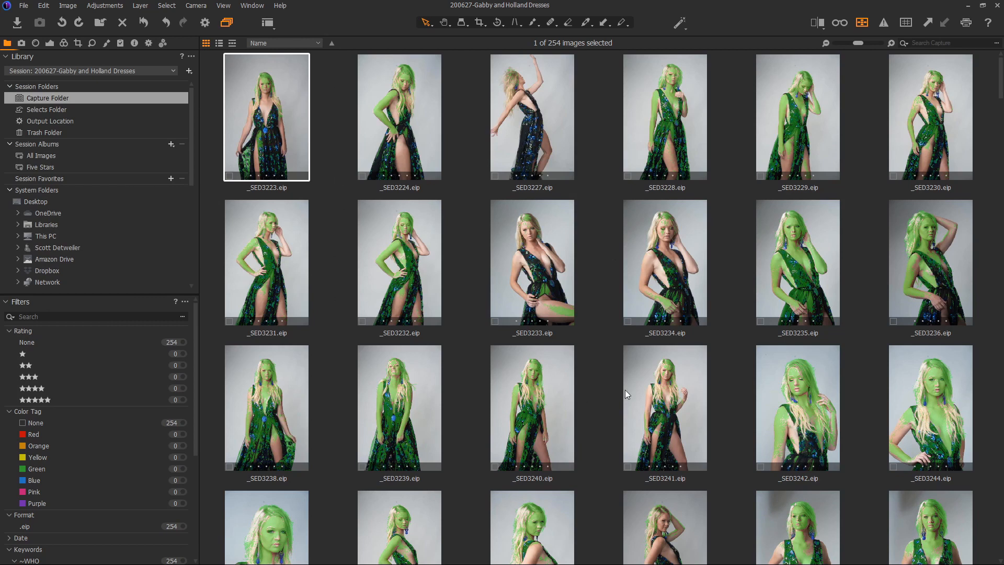
- Open _SED3250 in the viewer, check the focus on the face up close, and delete the image
{"action": "left_click", "coordinate": [663, 522]}
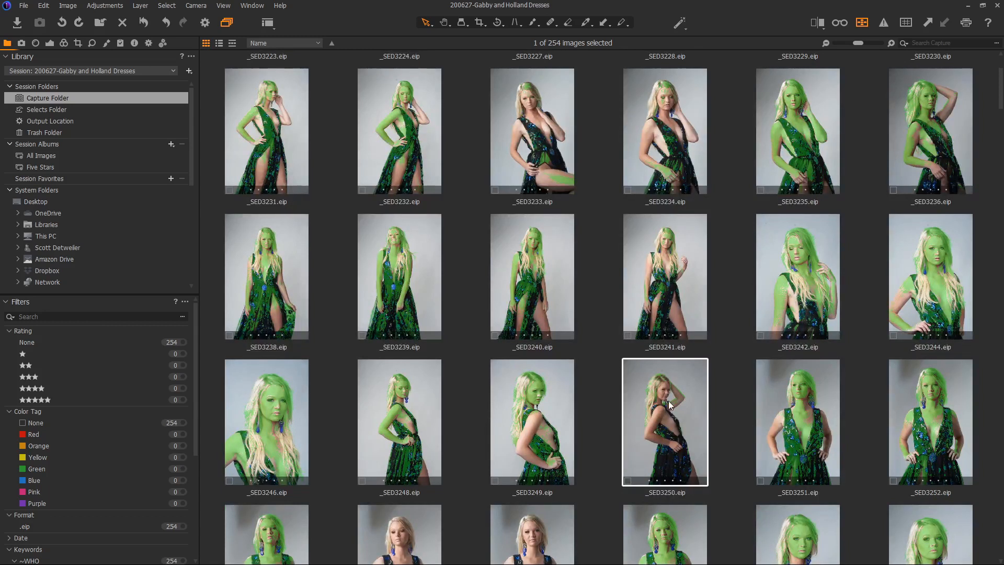
{"action": "double_click", "coordinate": [669, 402]}
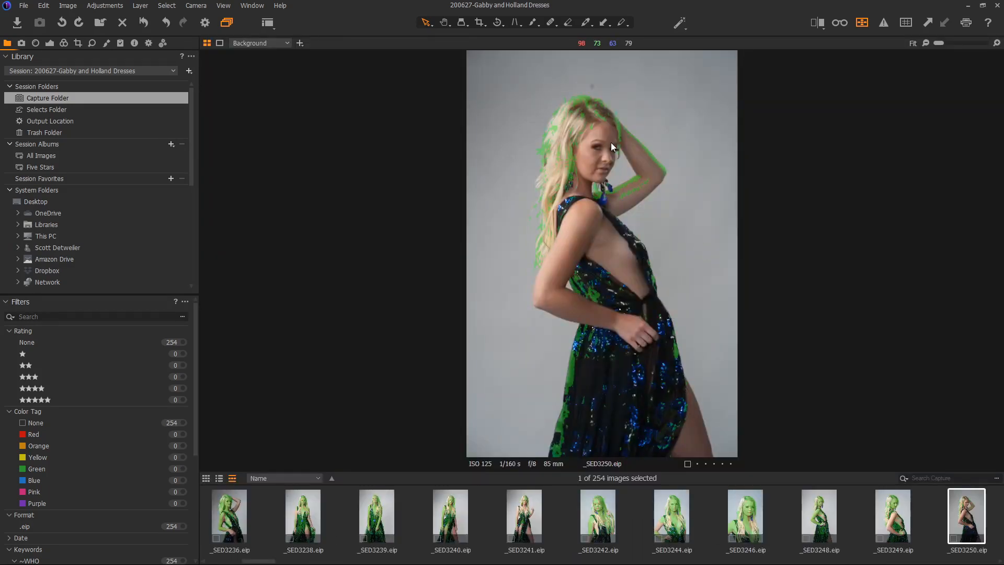
{"action": "scroll", "coordinate": [610, 143], "scroll_direction": "up", "scroll_amount": 4}
{"action": "scroll", "coordinate": [604, 201], "scroll_direction": "down", "scroll_amount": 1}
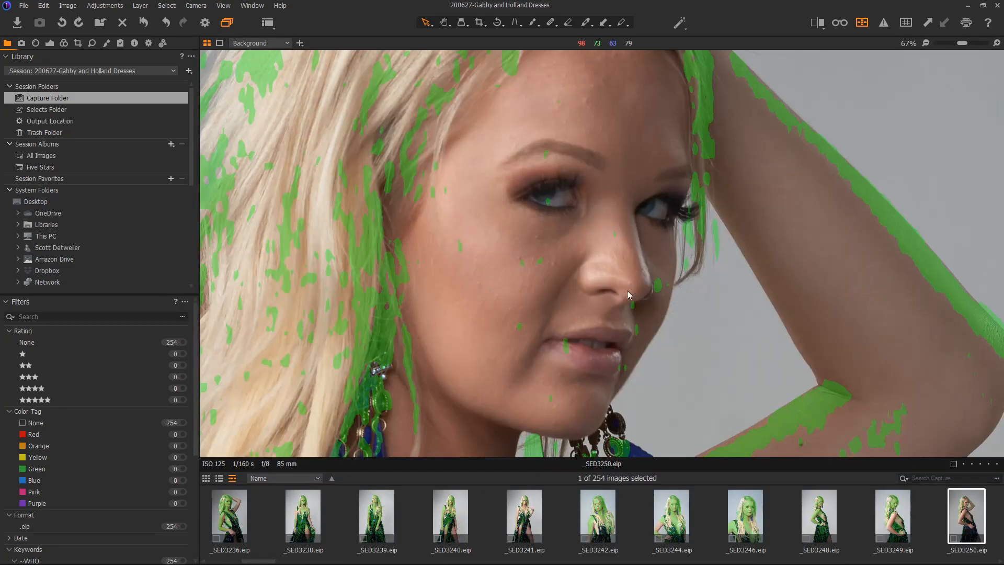
{"action": "scroll", "coordinate": [652, 253], "scroll_direction": "down", "scroll_amount": 2}
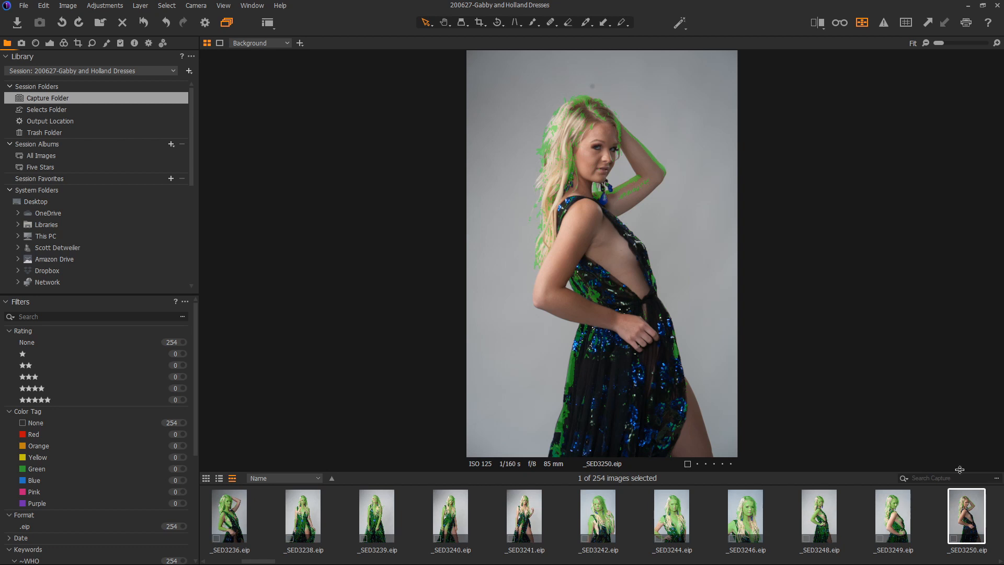
{"action": "key", "text": "Delete"}
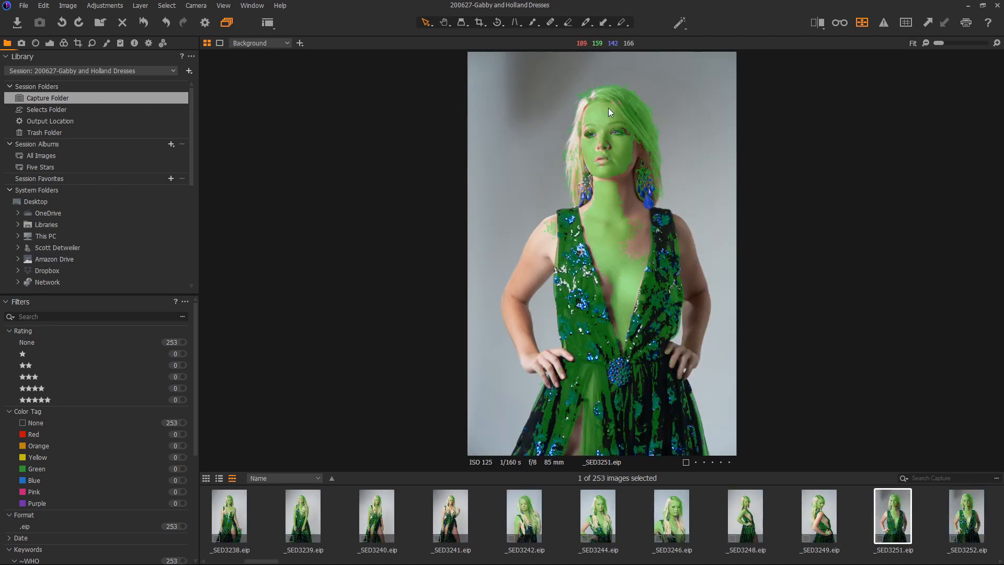
- Inspect the eyes in _SED3251 at 100%, toggle the Focus Mask off and on to compare, and return to the thumbnail grid
{"action": "scroll", "coordinate": [609, 108], "scroll_direction": "up", "scroll_amount": 3}
{"action": "scroll", "coordinate": [667, 265], "scroll_direction": "up", "scroll_amount": 2}
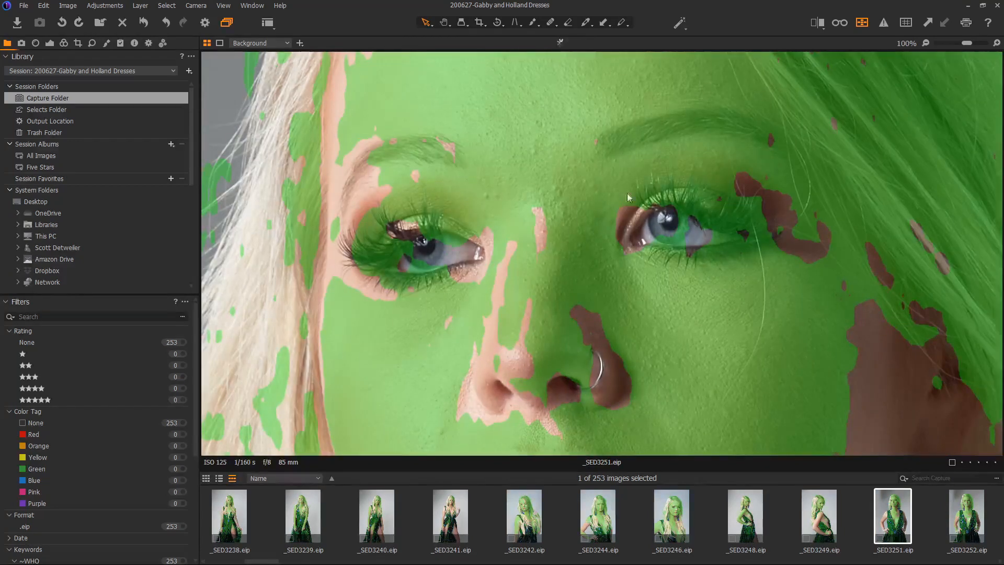
{"action": "left_click", "coordinate": [862, 23]}
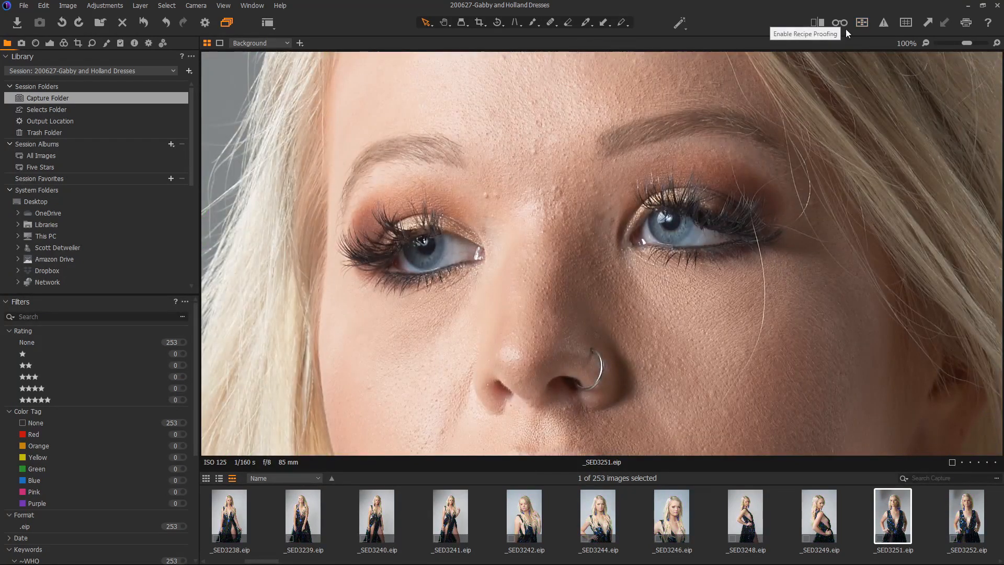
{"action": "left_click", "coordinate": [862, 22]}
{"action": "scroll", "coordinate": [636, 258], "scroll_direction": "down", "scroll_amount": 2}
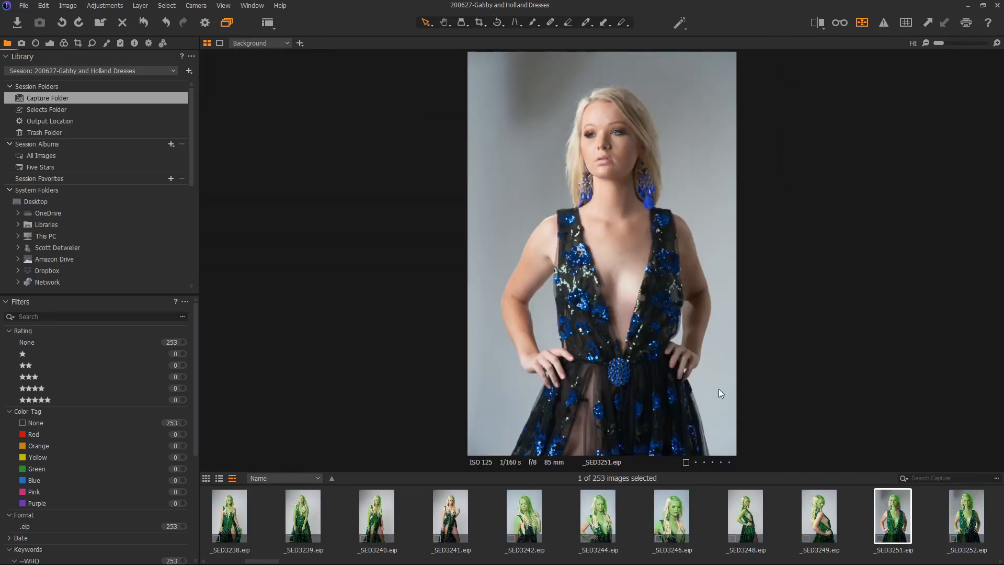
{"action": "key", "text": "ctrl+alt+v"}
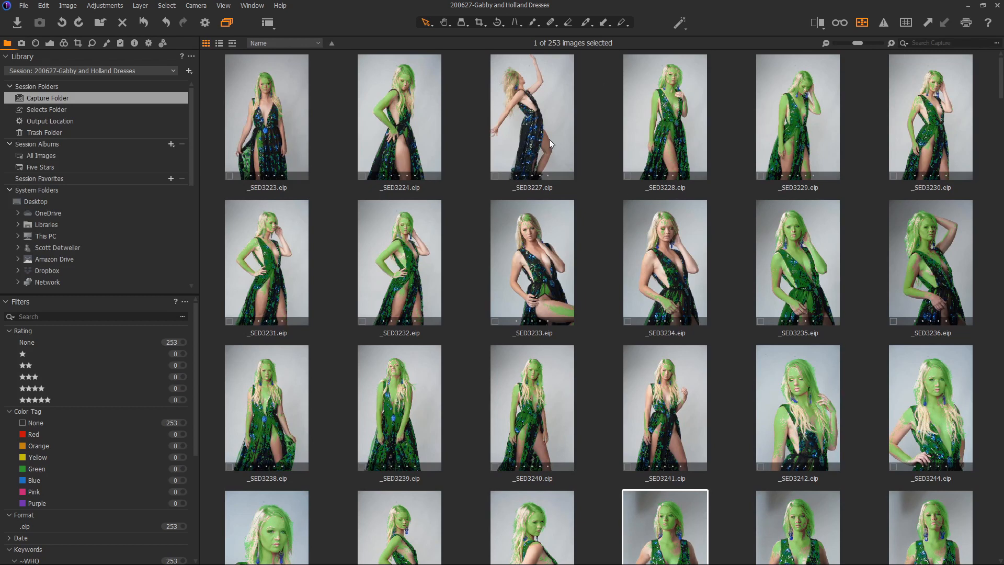
- Delete the images _SED3227, _SED3233, _SED3234 and _SED3241, whose faces lack the green focus mask
{"action": "left_click", "coordinate": [549, 139]}
{"action": "key", "text": "Delete"}
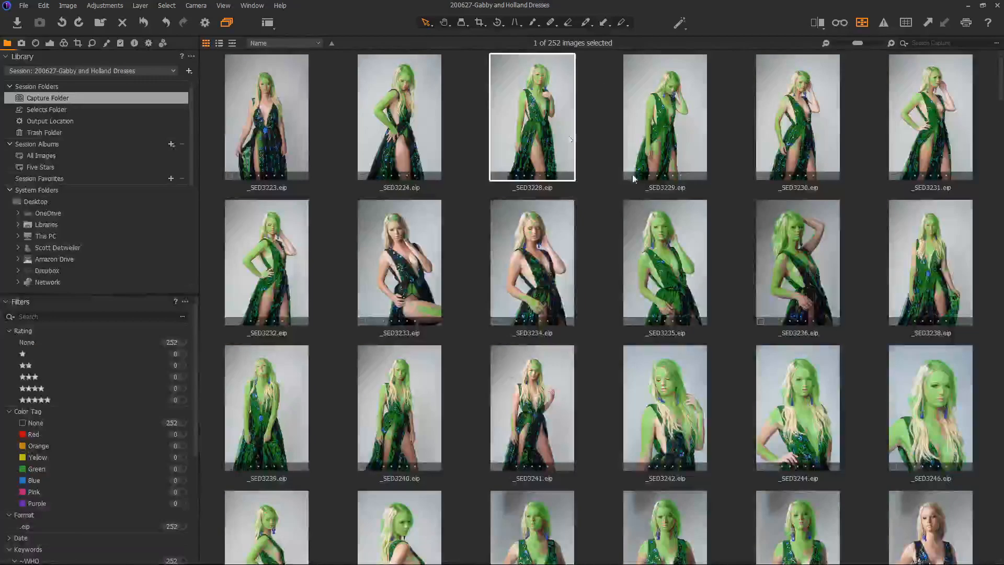
{"action": "left_click", "coordinate": [396, 264]}
{"action": "key", "text": "Delete"}
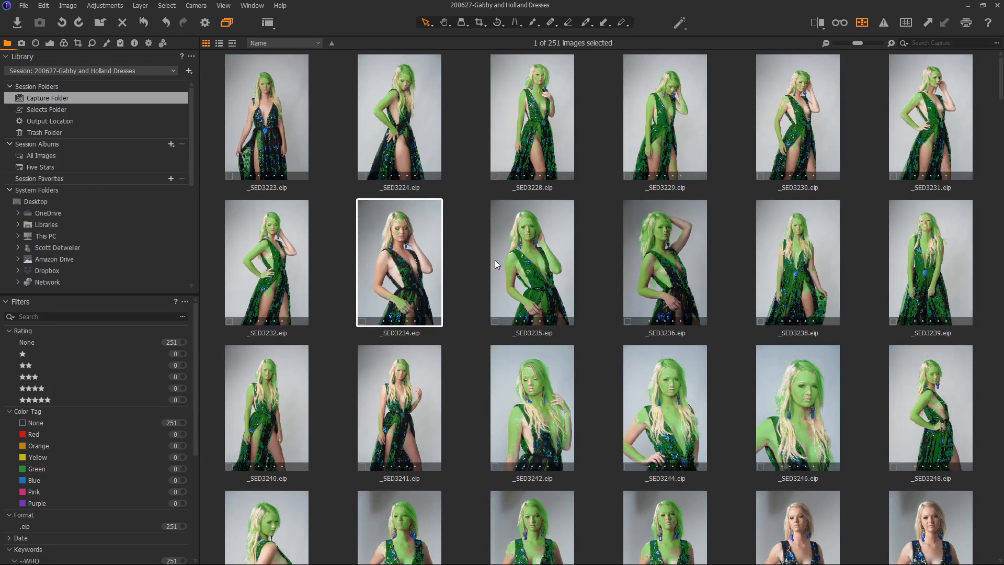
{"action": "key", "text": "Delete"}
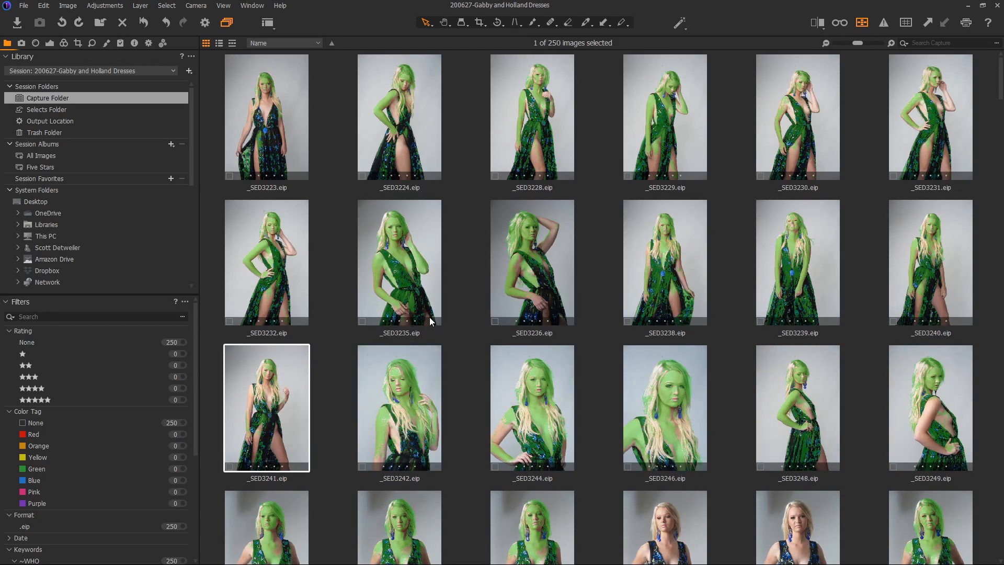
{"action": "key", "text": "Delete"}
- Delete the two out-of-focus images _SED3254 and _SED3255
{"action": "scroll", "coordinate": [597, 287], "scroll_direction": "down", "scroll_amount": 2}
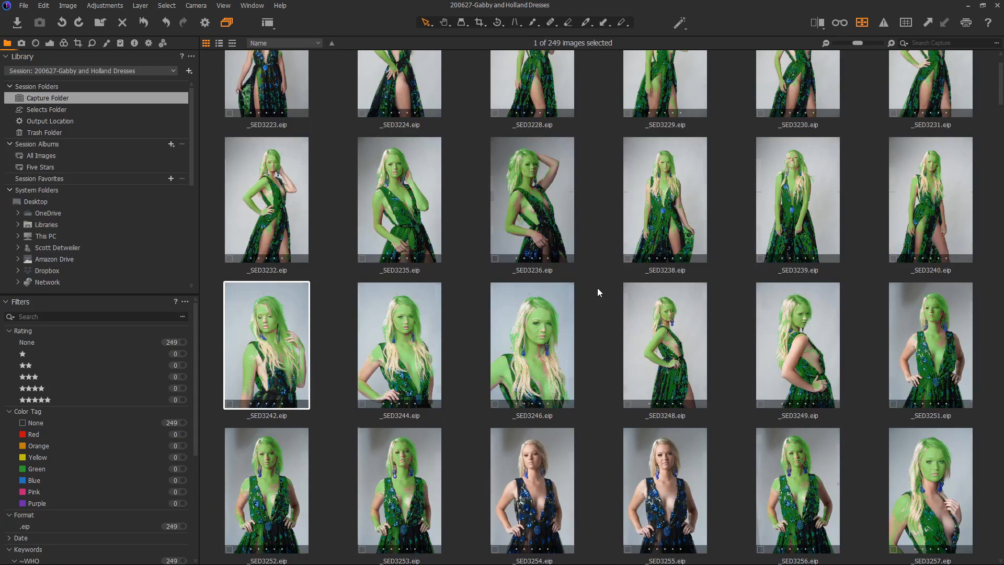
{"action": "left_click", "coordinate": [540, 450]}
{"action": "key", "text": "Right"}
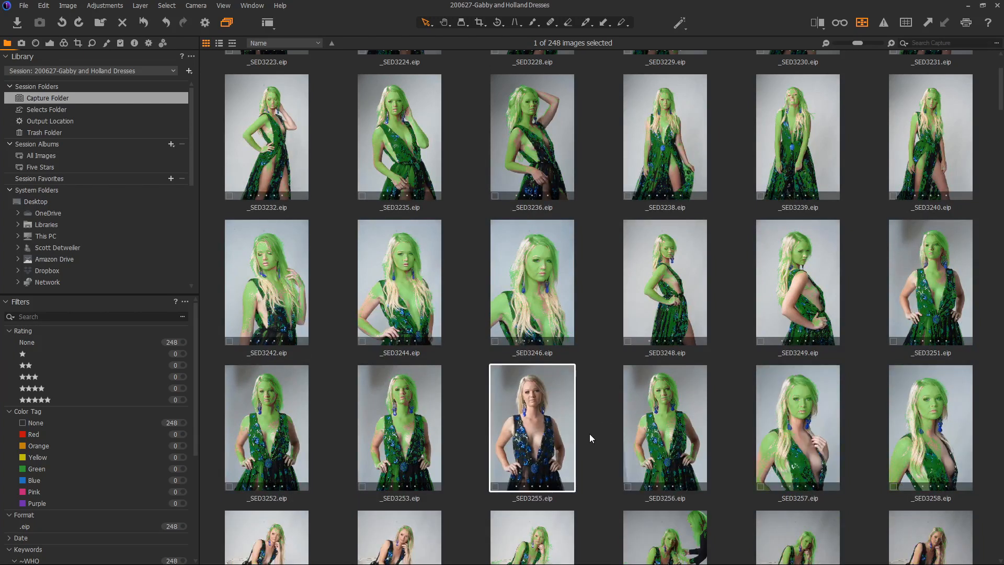
{"action": "key", "text": "Delete"}
- Select the out-of-focus seated images _SED3265, _SED3266, _SED3268, _SED3271, _SED3273 and _SED3276 and delete them together
{"action": "scroll", "coordinate": [616, 368], "scroll_direction": "down", "scroll_amount": 2}
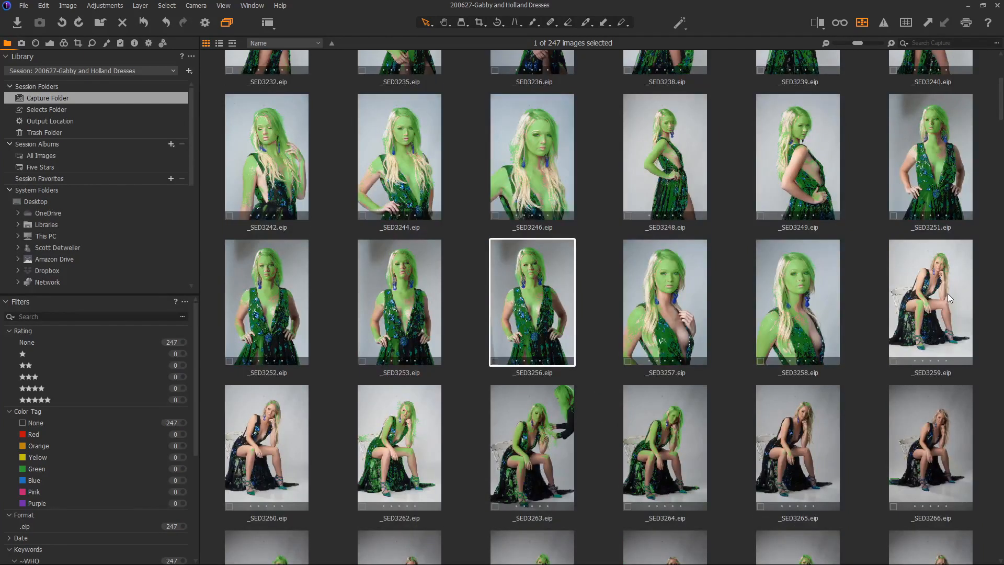
{"action": "scroll", "coordinate": [889, 335], "scroll_direction": "down", "scroll_amount": 1}
{"action": "left_click", "coordinate": [838, 397]}
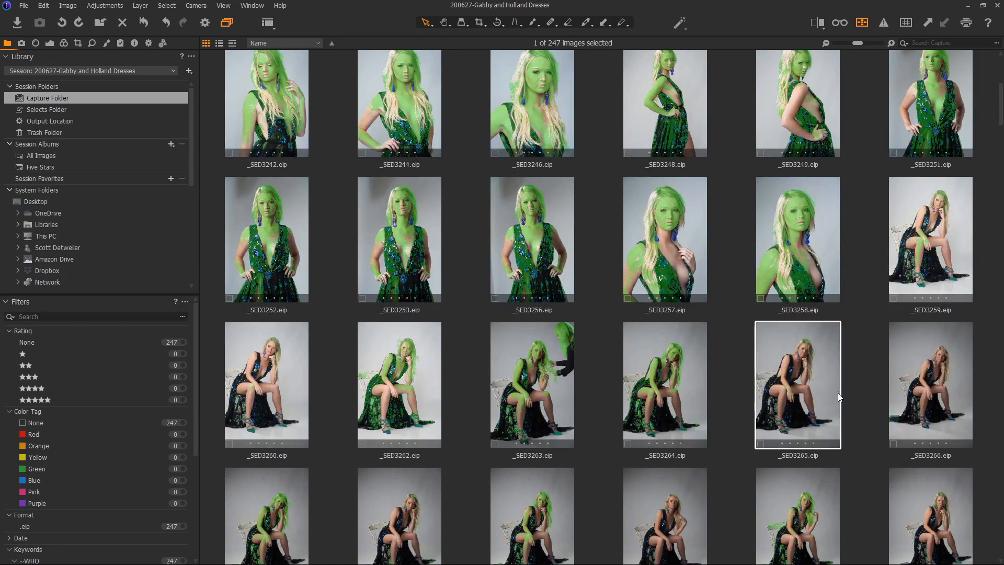
{"action": "left_click", "coordinate": [945, 381], "text": "ctrl"}
{"action": "scroll", "coordinate": [642, 342], "scroll_direction": "down", "scroll_amount": 2}
{"action": "left_click", "coordinate": [405, 404], "text": "ctrl"}
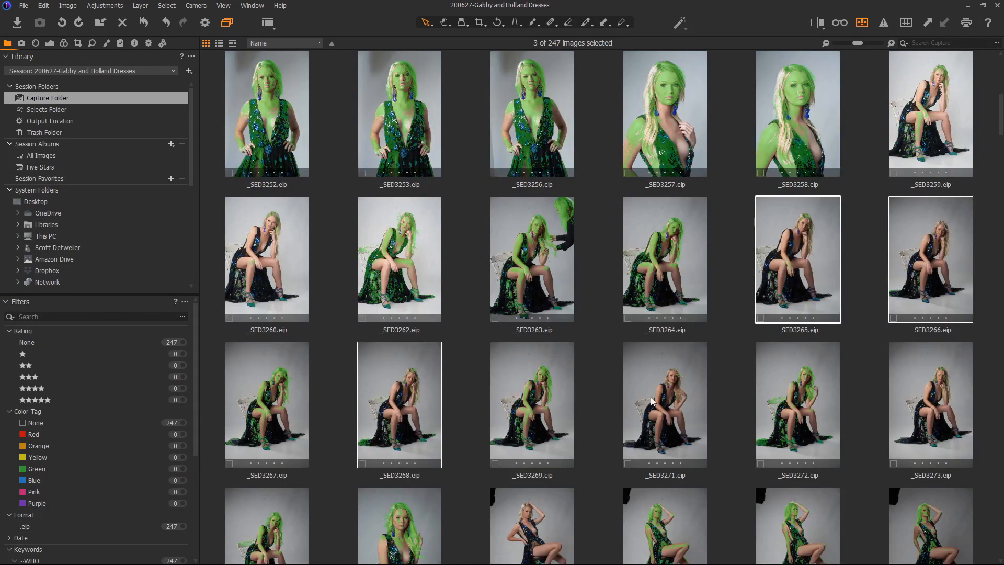
{"action": "left_click", "coordinate": [669, 382], "text": "ctrl"}
{"action": "left_click", "coordinate": [932, 390], "text": "ctrl"}
{"action": "scroll", "coordinate": [687, 340], "scroll_direction": "down", "scroll_amount": 2}
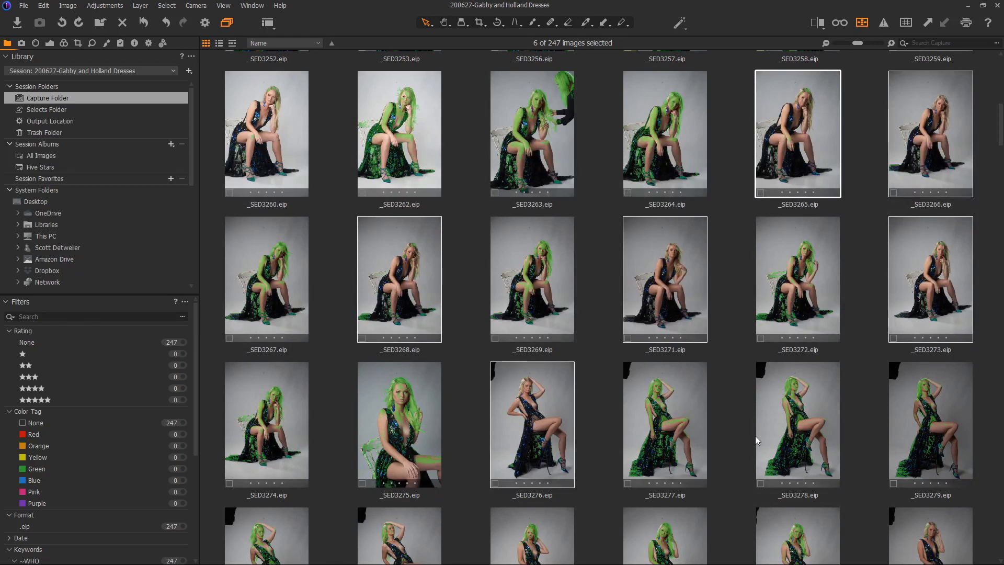
{"action": "key", "text": "Delete"}
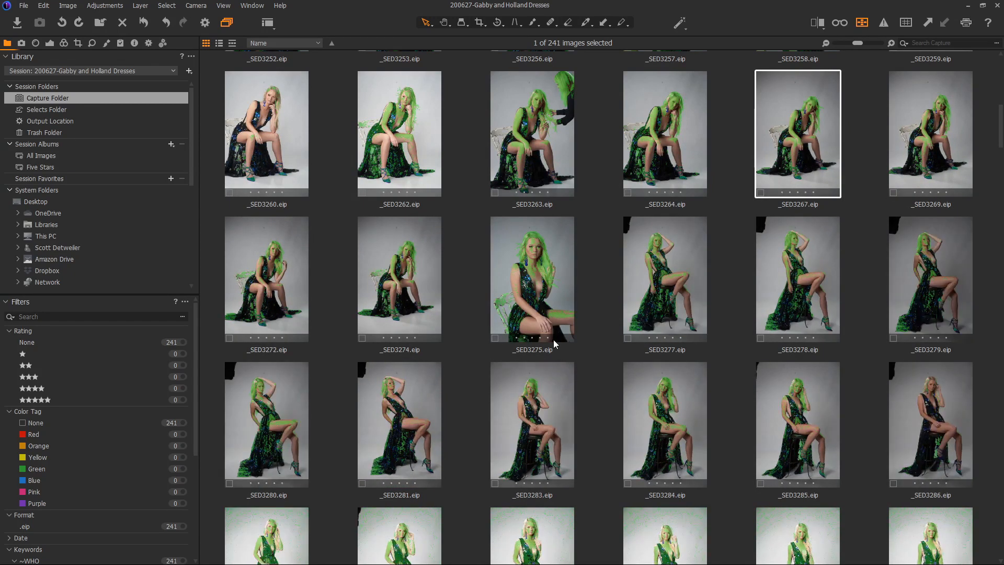
- Delete the out-of-focus image _SED3286, plus _SED3295 and _SED3296 of the second model
{"action": "scroll", "coordinate": [611, 290], "scroll_direction": "down", "scroll_amount": 1}
{"action": "left_click", "coordinate": [946, 346]}
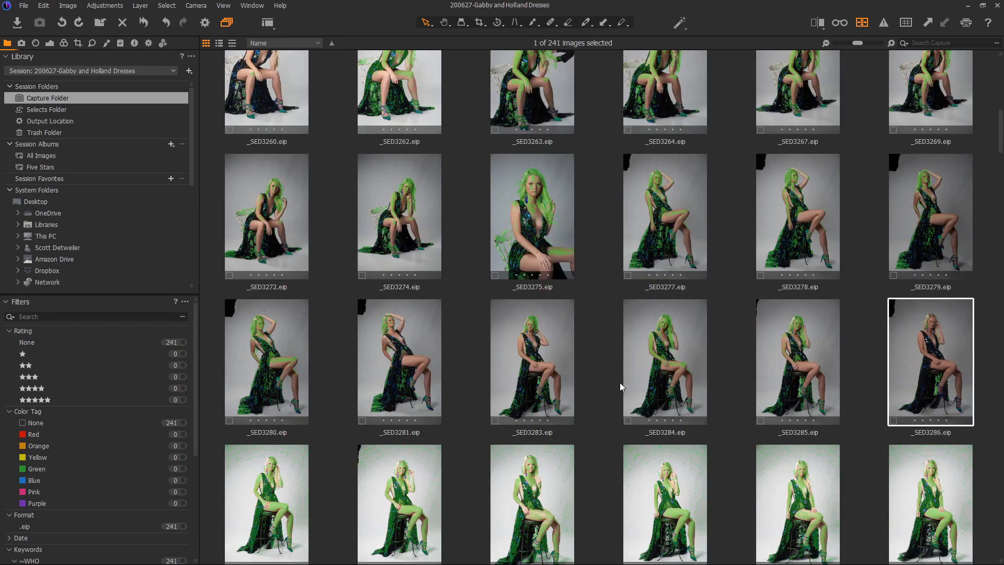
{"action": "scroll", "coordinate": [620, 387], "scroll_direction": "down", "scroll_amount": 3}
{"action": "key", "text": "Delete"}
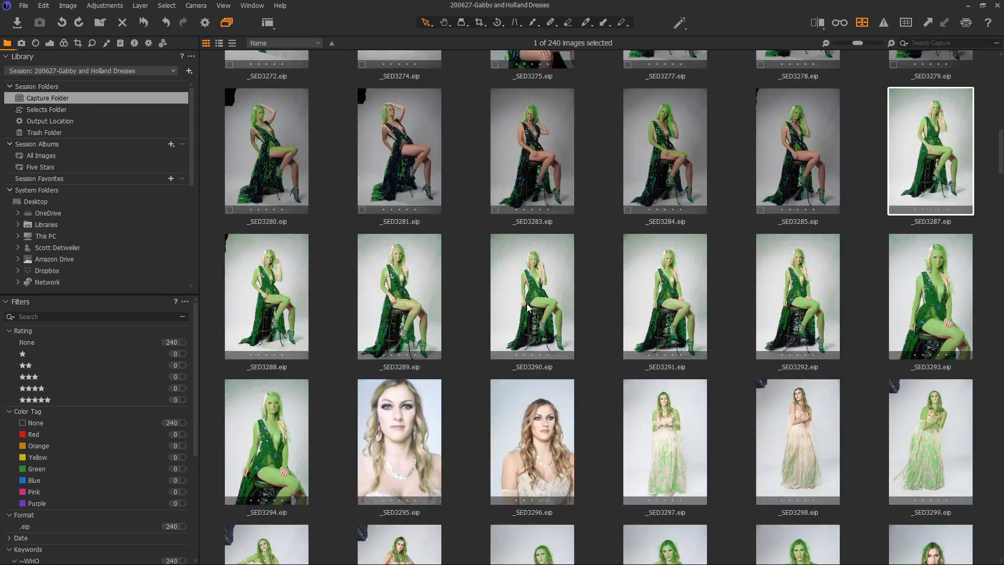
{"action": "scroll", "coordinate": [526, 303], "scroll_direction": "down", "scroll_amount": 1}
{"action": "left_click", "coordinate": [387, 302]}
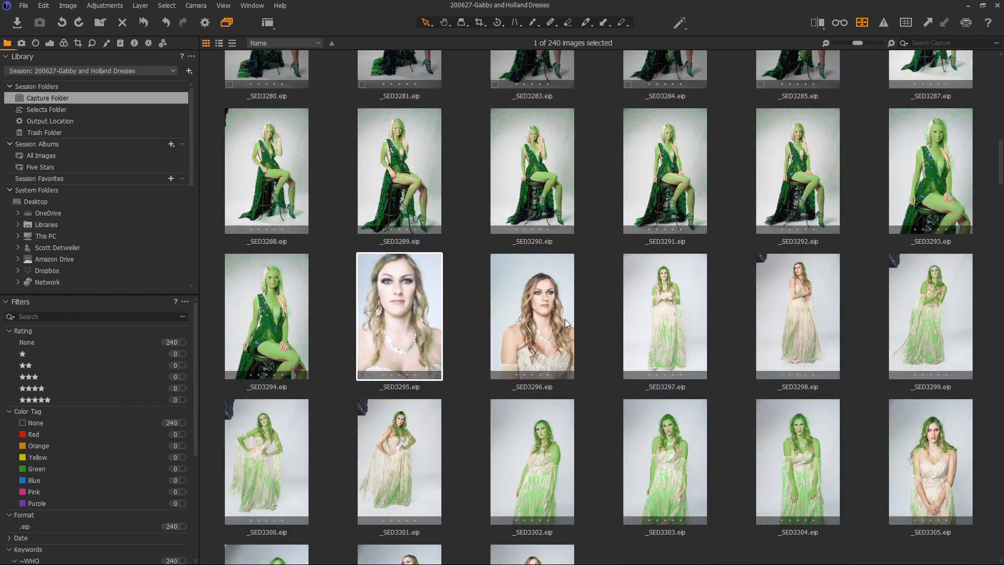
{"action": "left_click", "coordinate": [562, 317], "text": "ctrl"}
{"action": "key", "text": "Delete"}
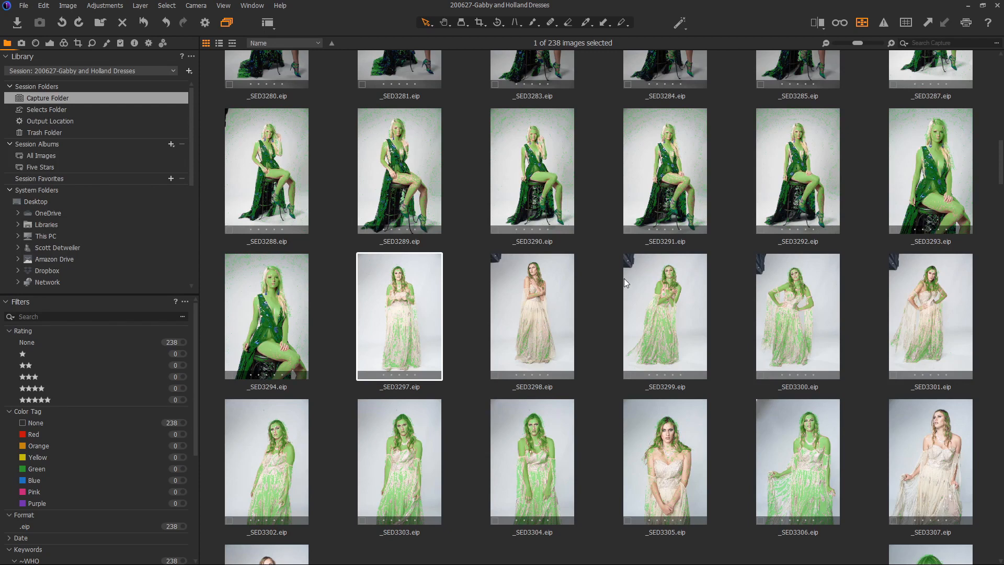
- Delete the out-of-focus images _SED3311 and _SED3308 of the light dress
{"action": "scroll", "coordinate": [623, 280], "scroll_direction": "down", "scroll_amount": 6}
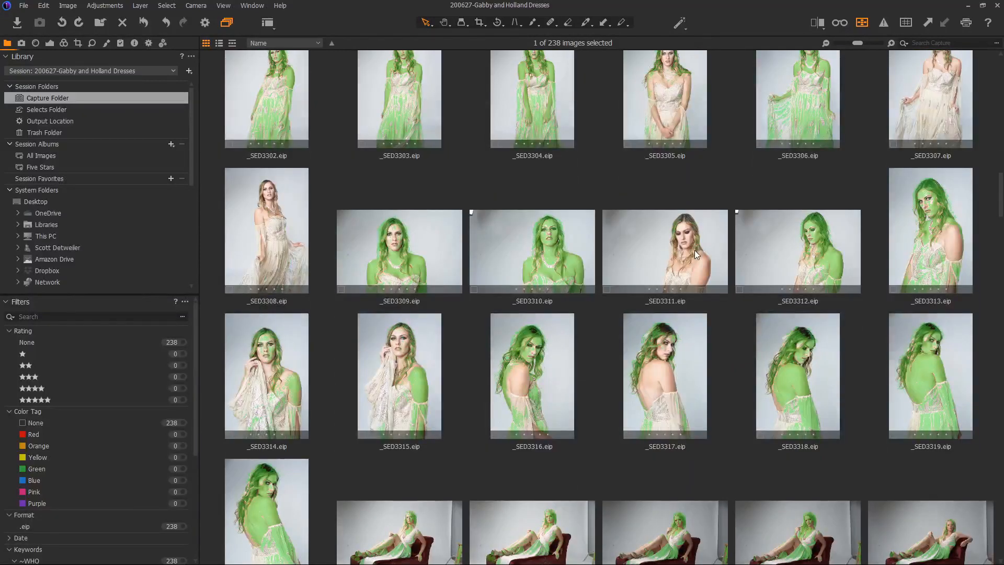
{"action": "left_click", "coordinate": [695, 250]}
{"action": "key", "text": "Delete"}
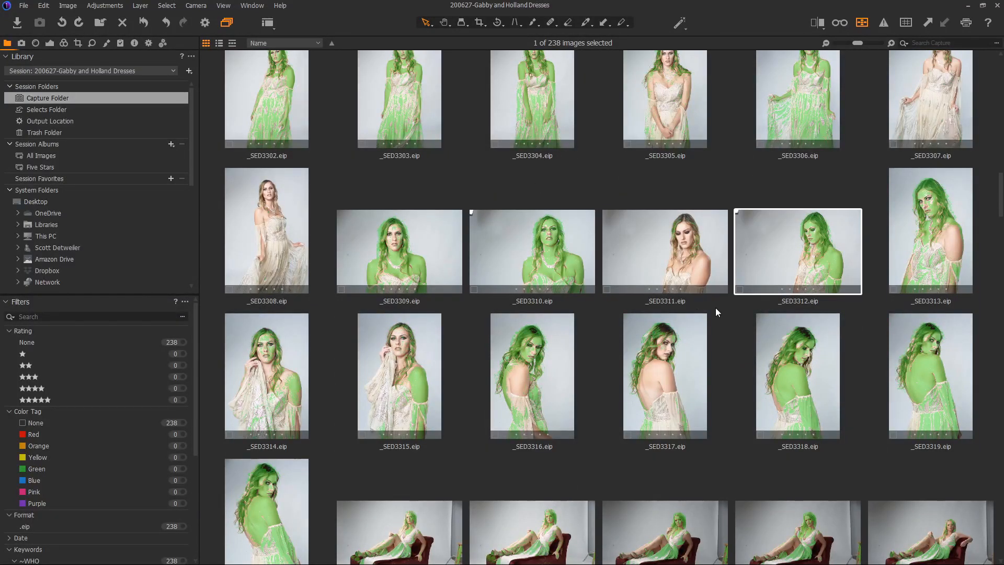
{"action": "left_click", "coordinate": [257, 197]}
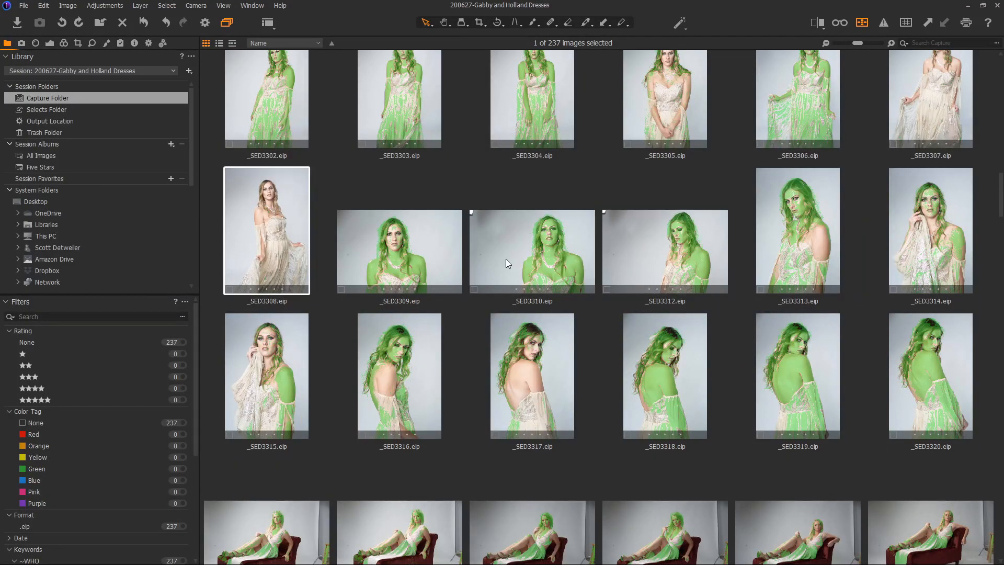
{"action": "key", "text": "Delete"}
{"action": "scroll", "coordinate": [597, 338], "scroll_direction": "down", "scroll_amount": 10}
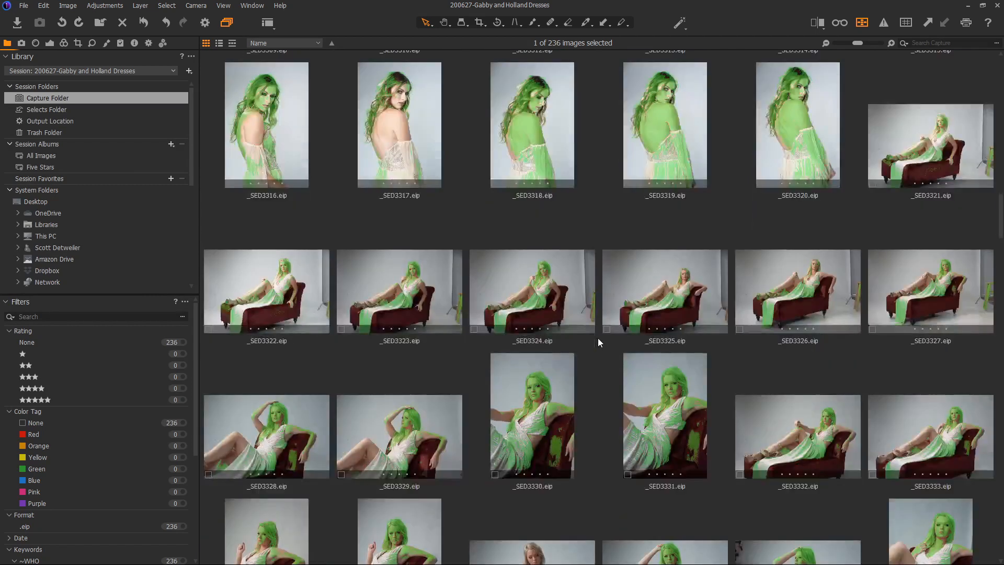
- Find the out-of-focus image _SED3385 of the model in the dark beaded dress and delete it
{"action": "scroll", "coordinate": [599, 337], "scroll_direction": "down", "scroll_amount": 10}
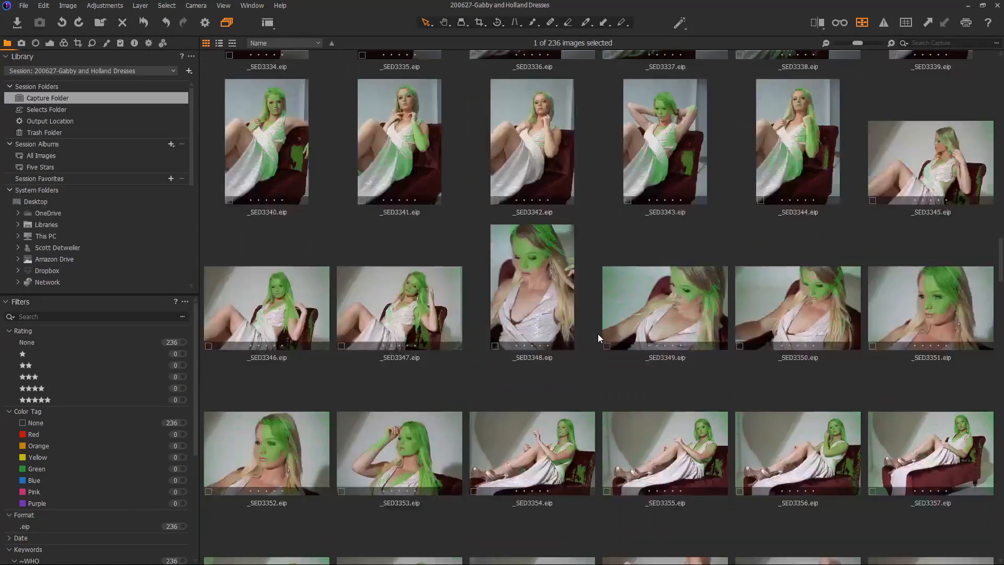
{"action": "scroll", "coordinate": [598, 337], "scroll_direction": "down", "scroll_amount": 10}
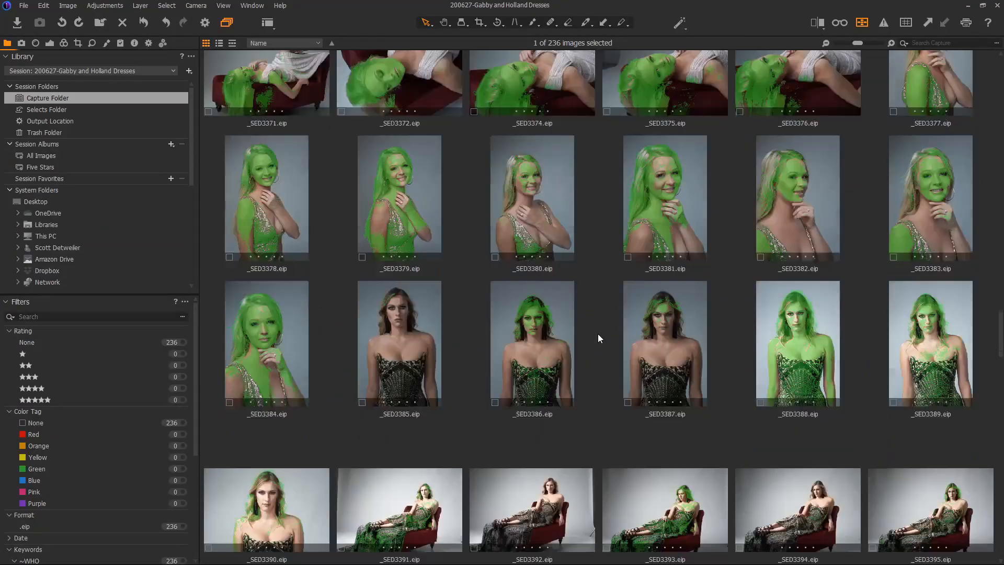
{"action": "left_click", "coordinate": [416, 369]}
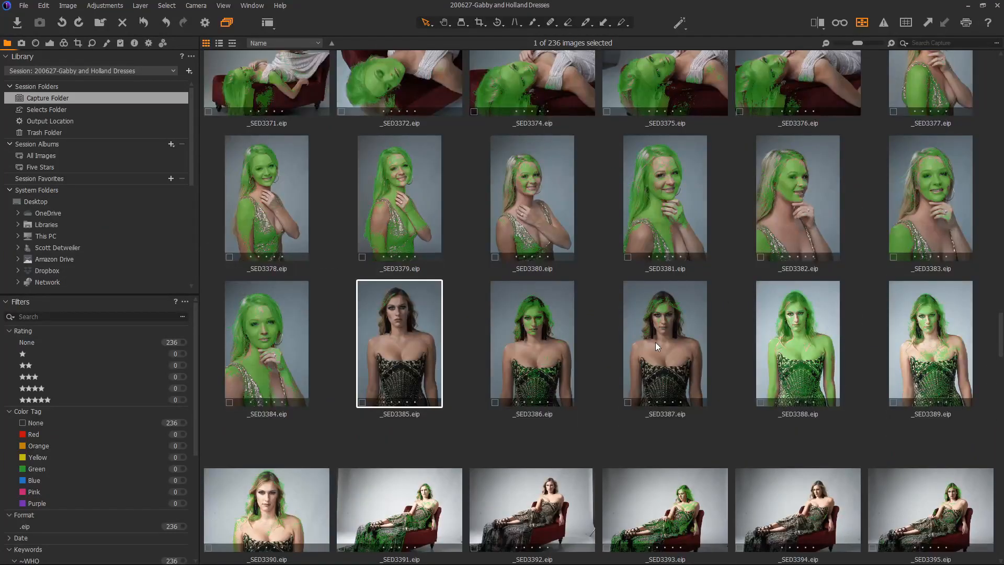
{"action": "key", "text": "Delete"}
- Delete the out-of-focus beaded-dress images _SED3399, _SED3402, _SED3403 and _SED3405
{"action": "scroll", "coordinate": [677, 351], "scroll_direction": "down", "scroll_amount": 4}
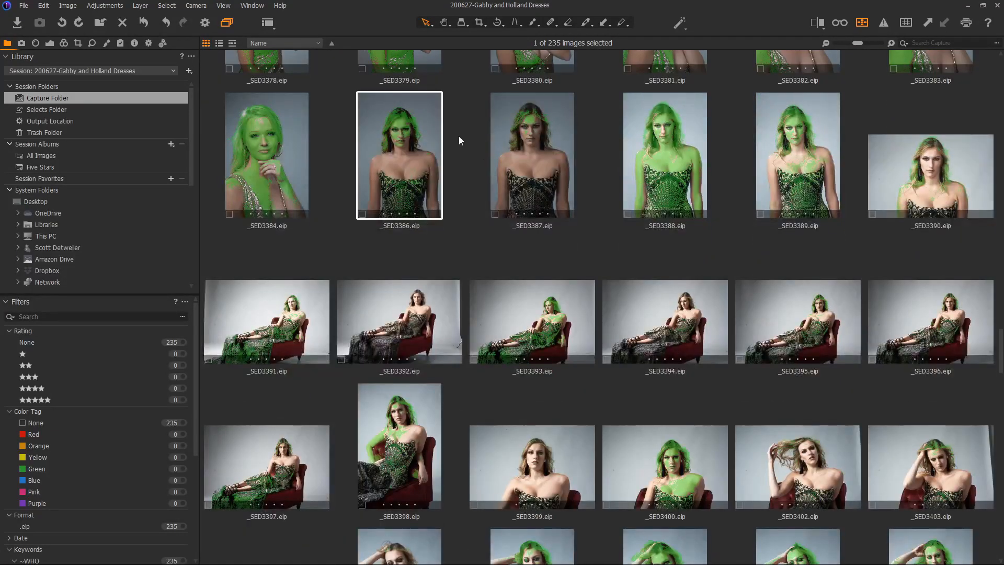
{"action": "scroll", "coordinate": [637, 297], "scroll_direction": "down", "scroll_amount": 2}
{"action": "left_click", "coordinate": [555, 341]}
{"action": "key", "text": "Delete"}
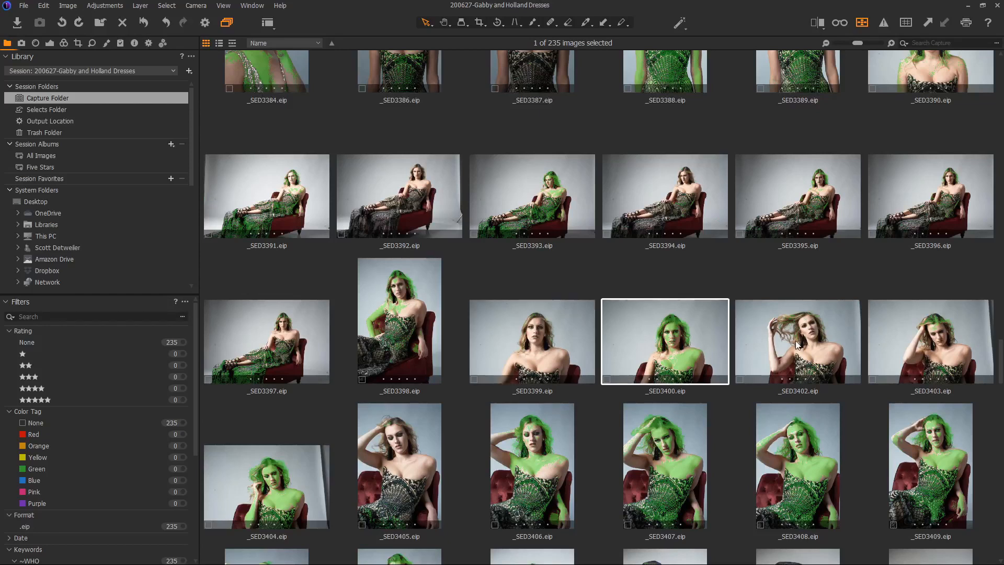
{"action": "key", "text": "Delete"}
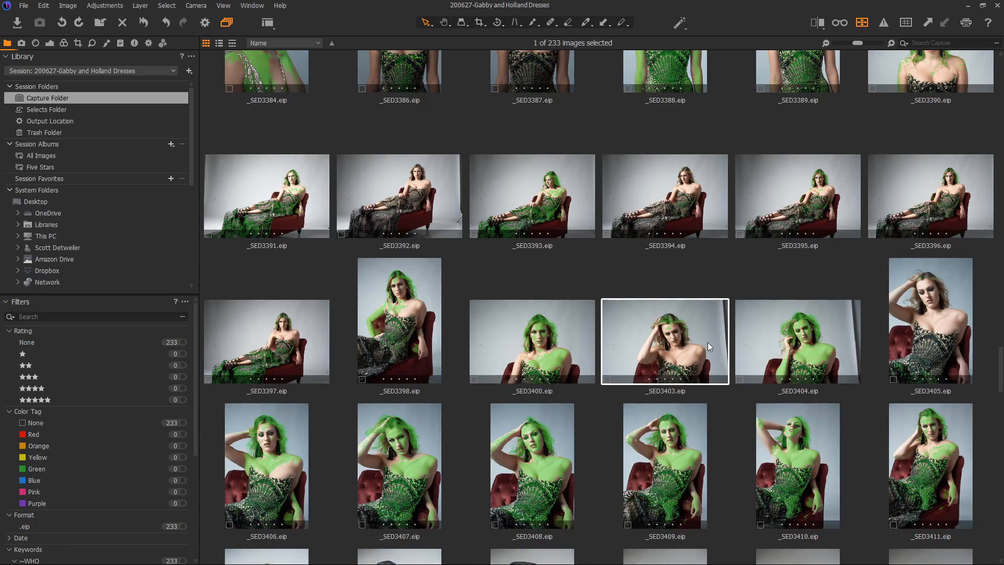
{"action": "key", "text": "Delete"}
{"action": "left_click", "coordinate": [812, 336]}
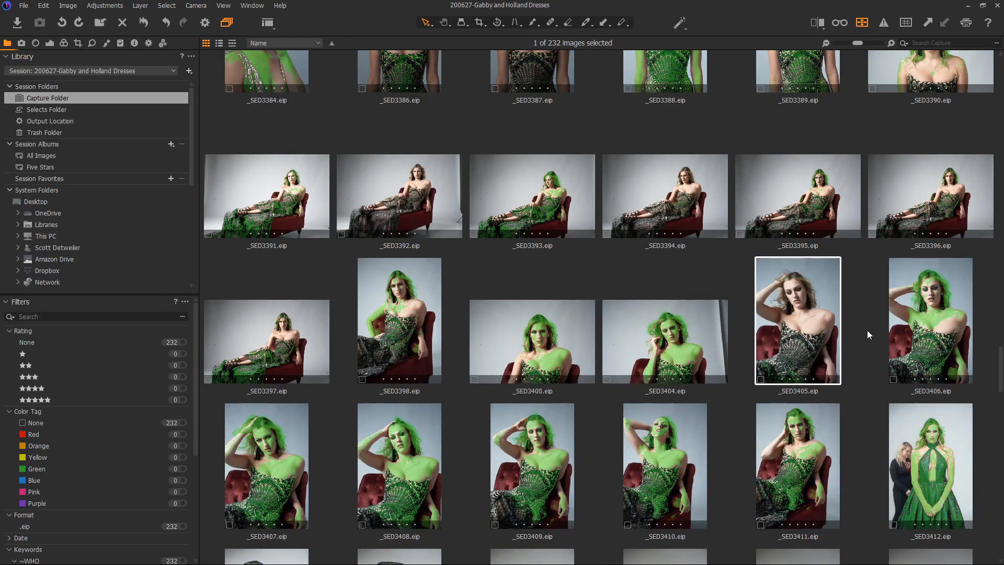
{"action": "key", "text": "Delete"}
- Check the focus of the remaining images through _SED3489, return to the first image and turn off the Focus Mask
{"action": "scroll", "coordinate": [551, 316], "scroll_direction": "down", "scroll_amount": 10}
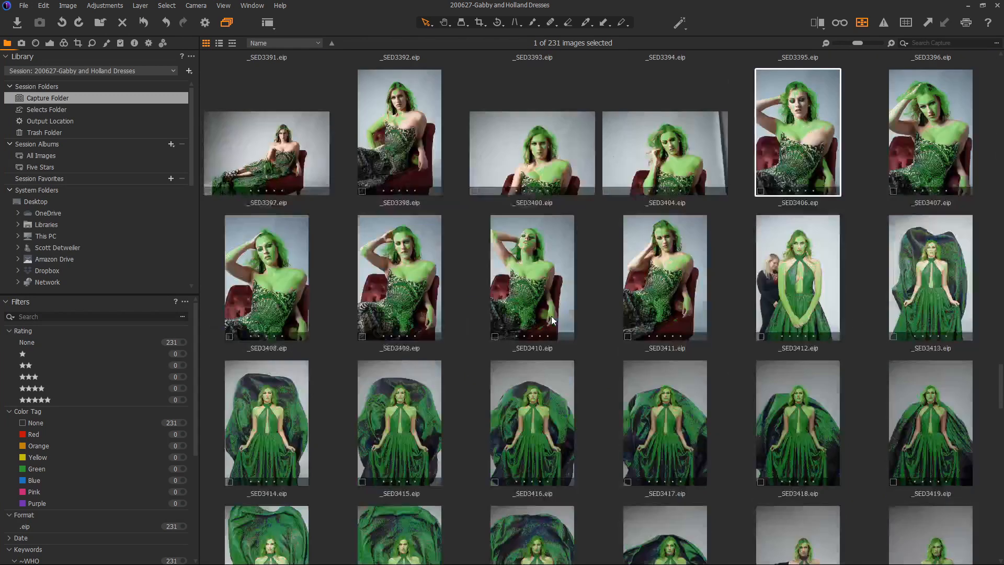
{"action": "scroll", "coordinate": [551, 315], "scroll_direction": "down", "scroll_amount": 2}
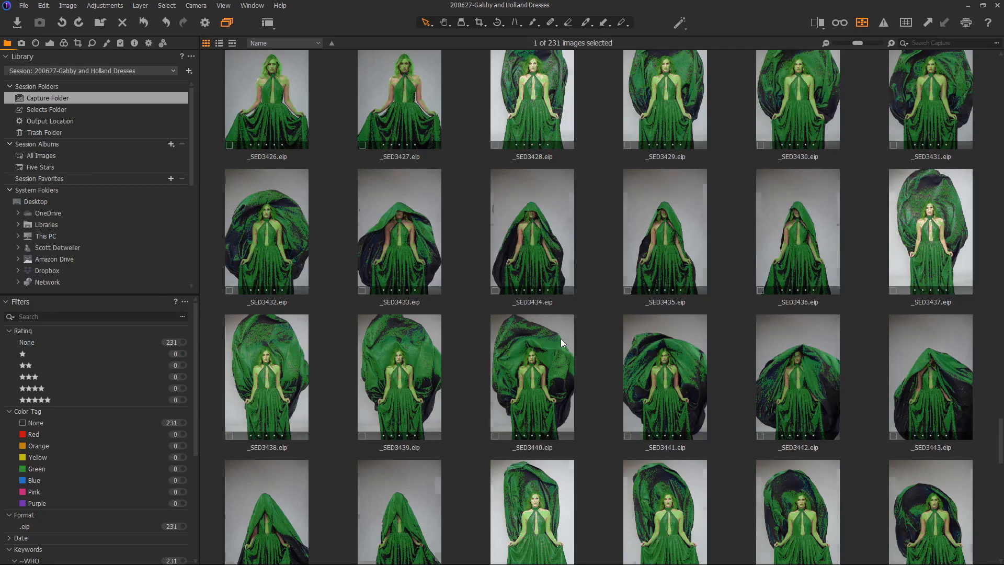
{"action": "scroll", "coordinate": [561, 338], "scroll_direction": "down", "scroll_amount": 4}
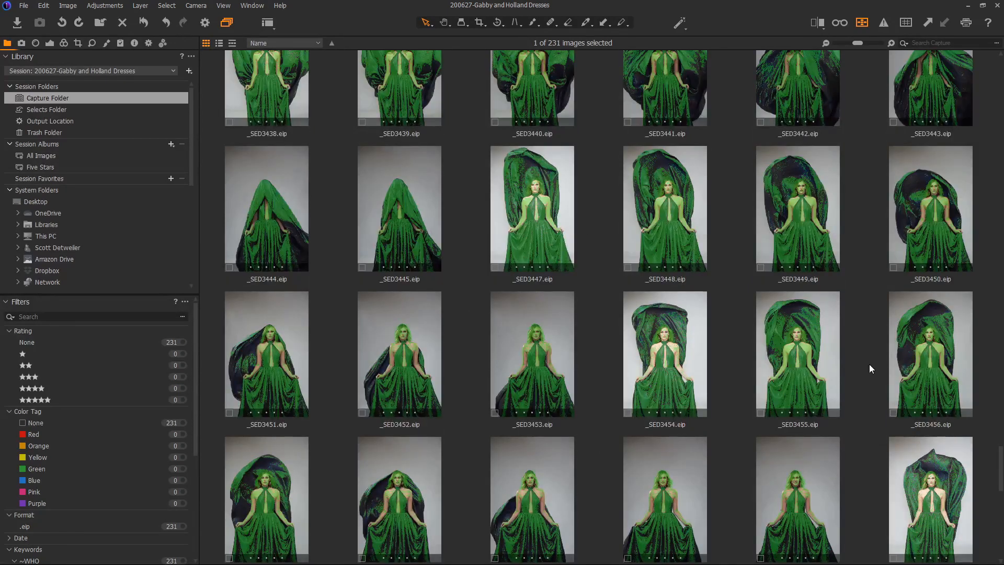
{"action": "scroll", "coordinate": [639, 384], "scroll_direction": "down", "scroll_amount": 4}
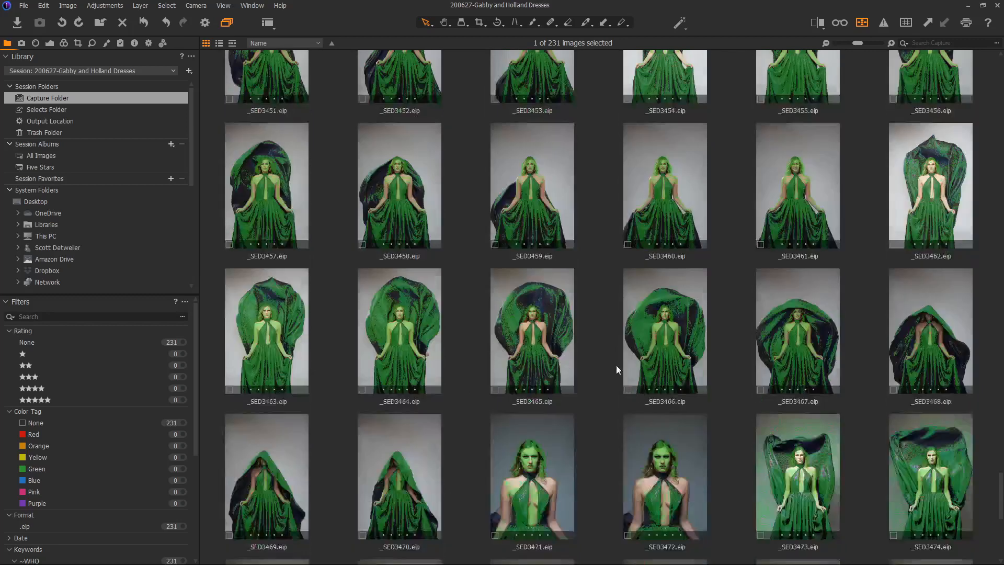
{"action": "scroll", "coordinate": [613, 358], "scroll_direction": "down", "scroll_amount": 6}
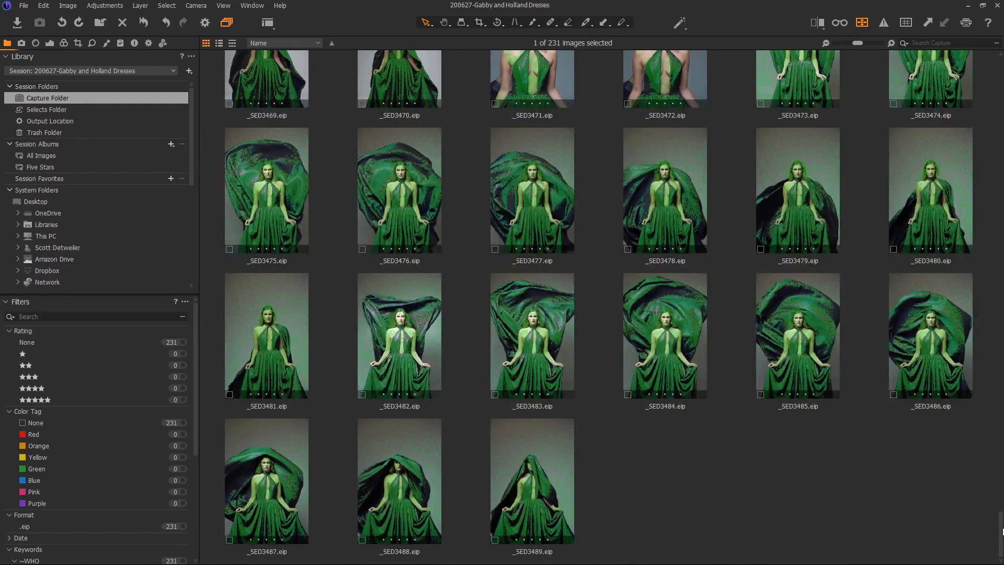
{"action": "left_click_drag", "start_coordinate": [1002, 531], "coordinate": [935, 55]}
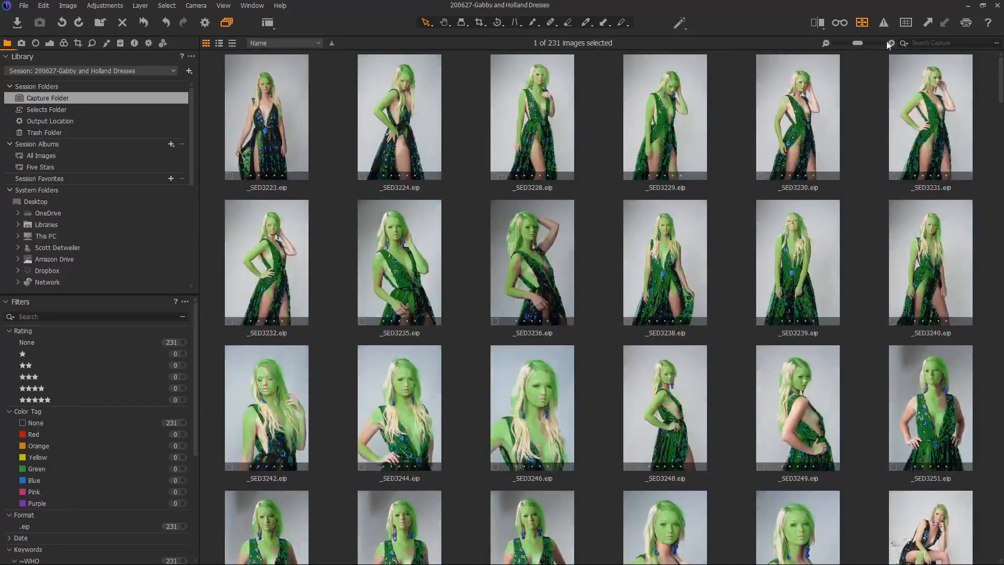
{"action": "left_click", "coordinate": [863, 27]}
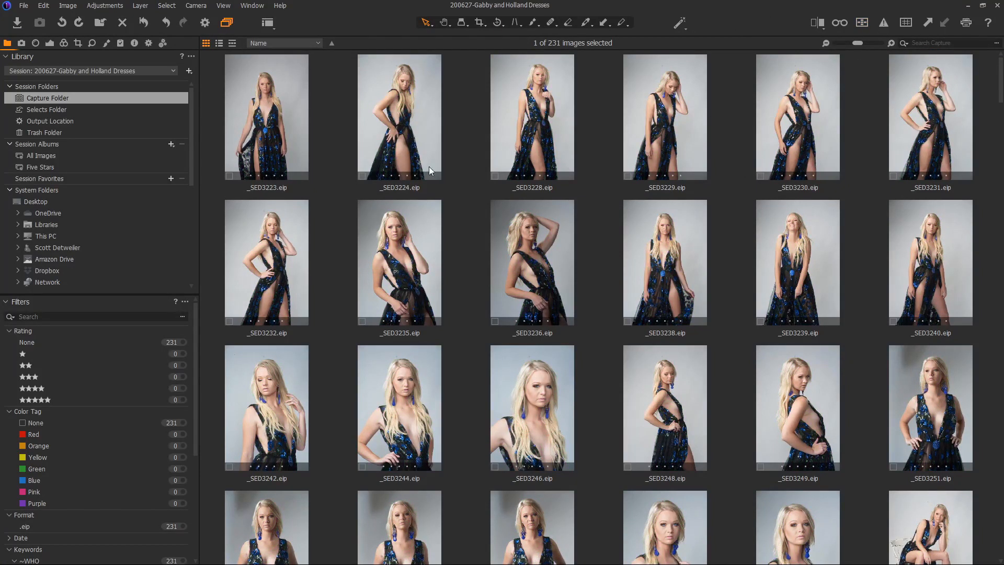
- Compare the neighbouring standing poses _SED3230 and _SED3231, and delete _SED3231
{"action": "left_click", "coordinate": [795, 86]}
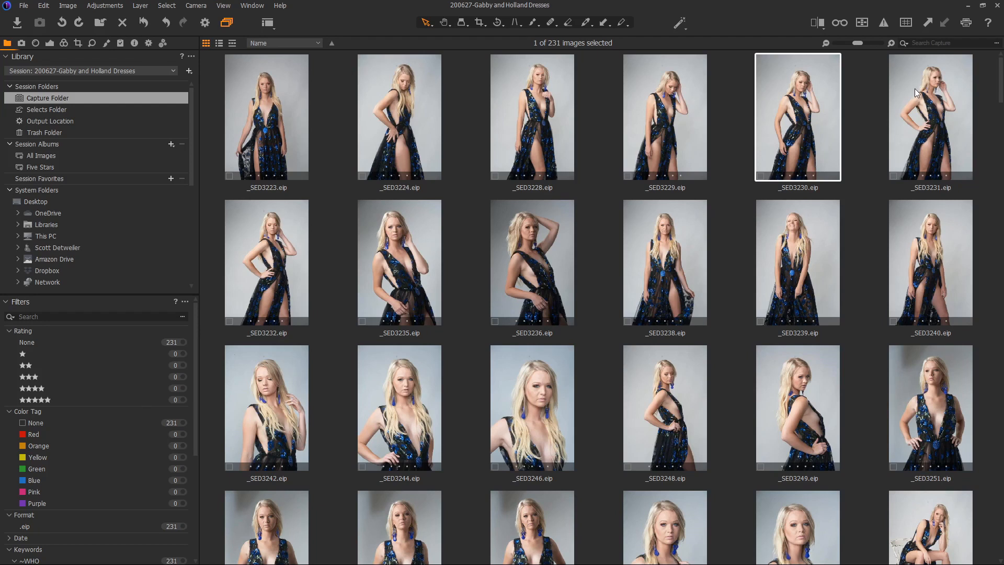
{"action": "key", "text": "Right"}
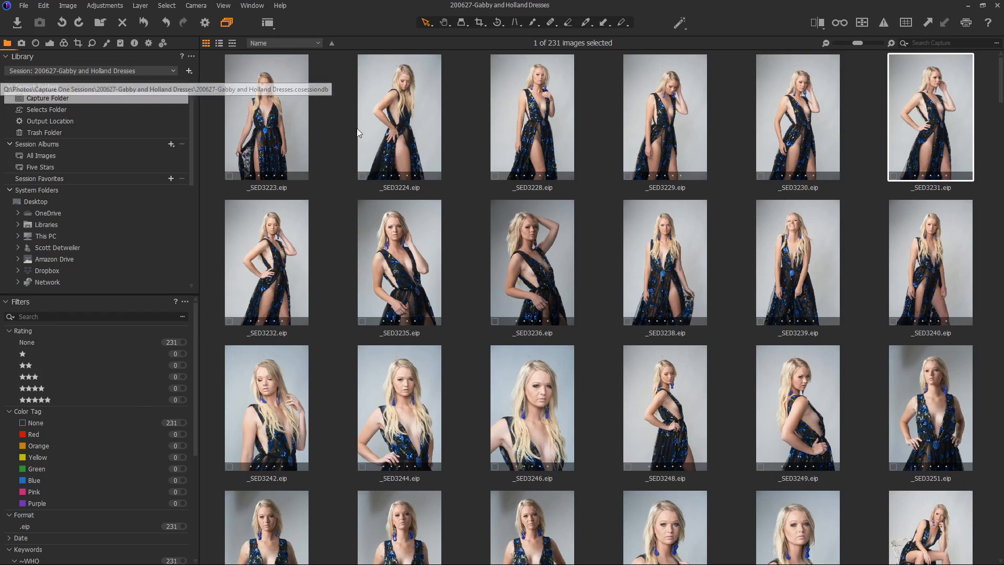
{"action": "left_click", "coordinate": [101, 28]}
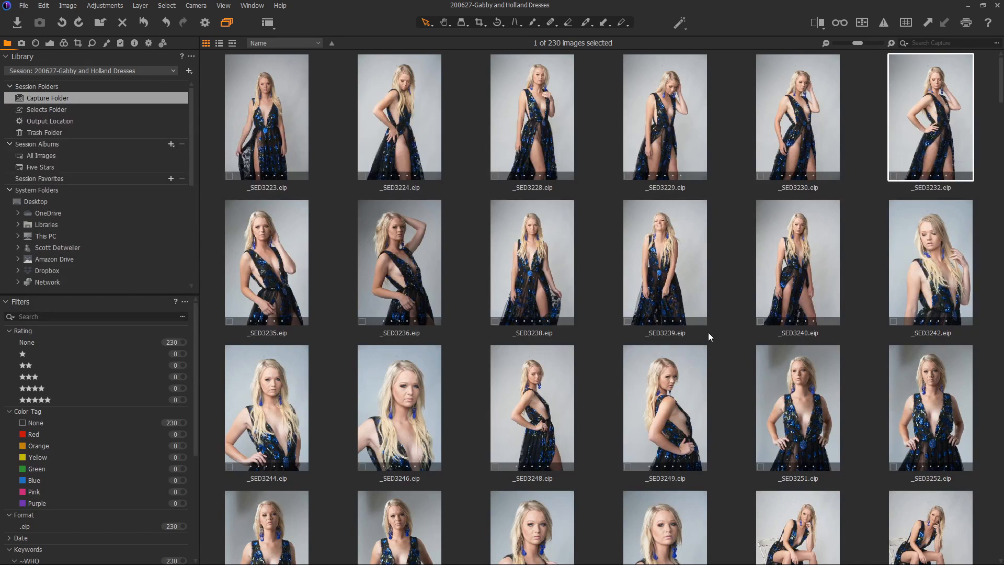
- Select _SED3242, inspect the faces up close with the Loupe, and delete _SED3242
{"action": "scroll", "coordinate": [867, 274], "scroll_direction": "down", "scroll_amount": 1}
{"action": "left_click", "coordinate": [949, 200]}
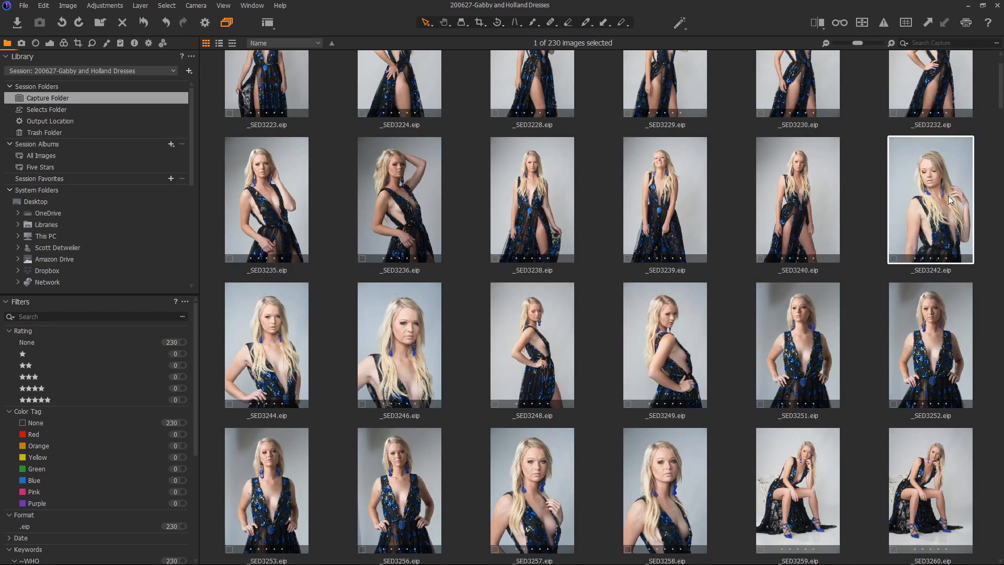
{"action": "left_click", "coordinate": [925, 177]}
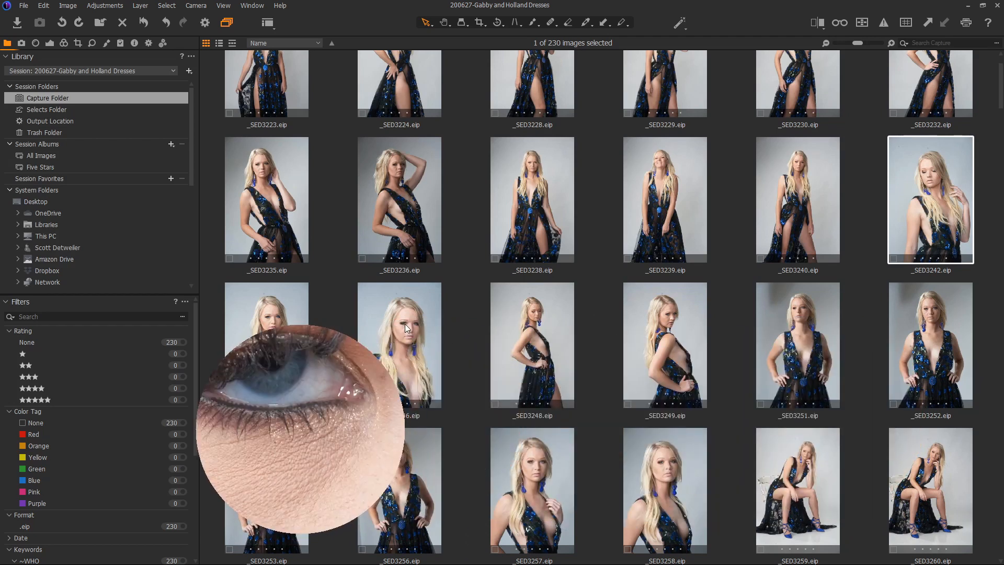
{"action": "key", "text": "p"}
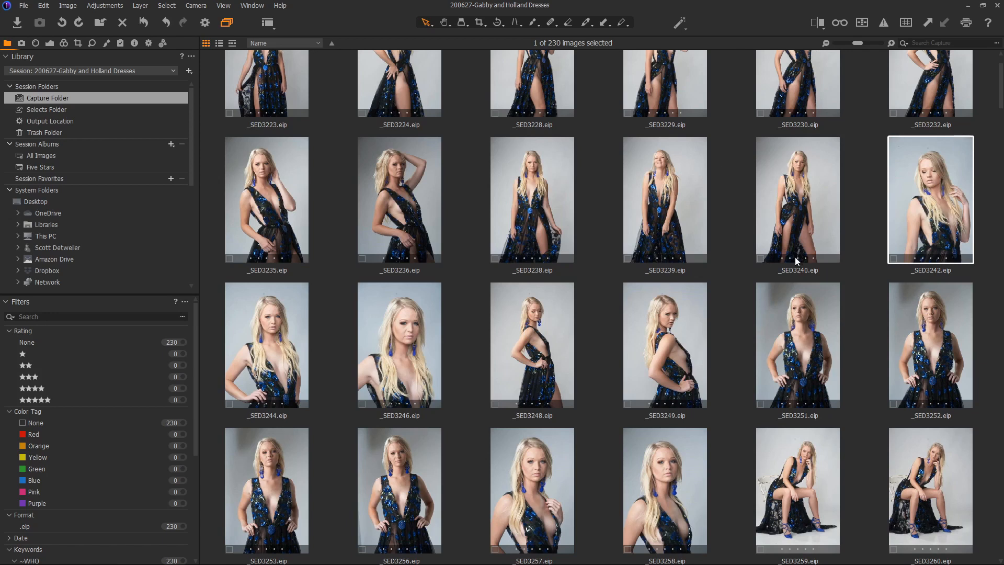
{"action": "key", "text": "Delete"}
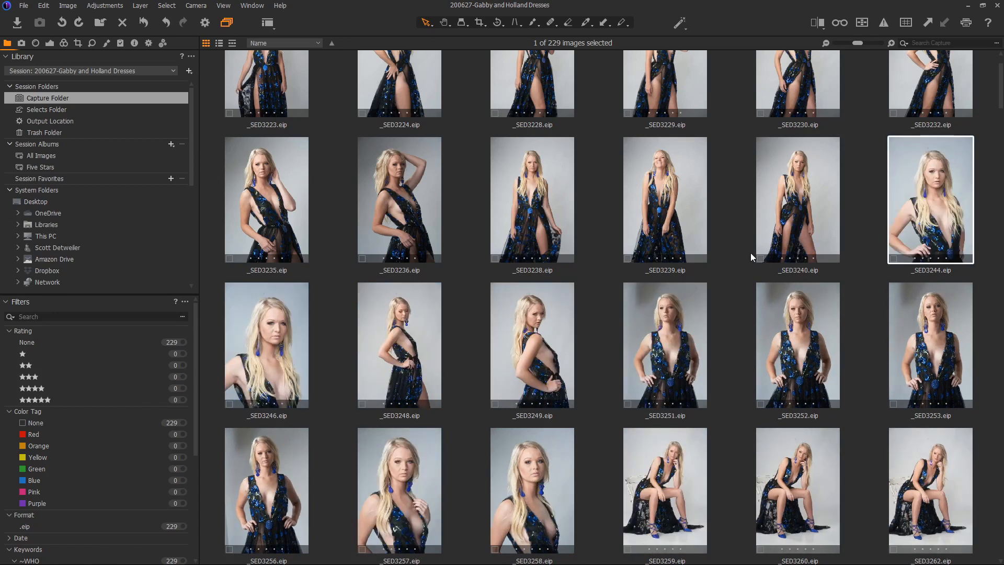
- Select the close portrait _SED3257, inspect the face up close, and delete the image
{"action": "scroll", "coordinate": [751, 253], "scroll_direction": "down", "scroll_amount": 1}
{"action": "scroll", "coordinate": [361, 290], "scroll_direction": "down", "scroll_amount": 2}
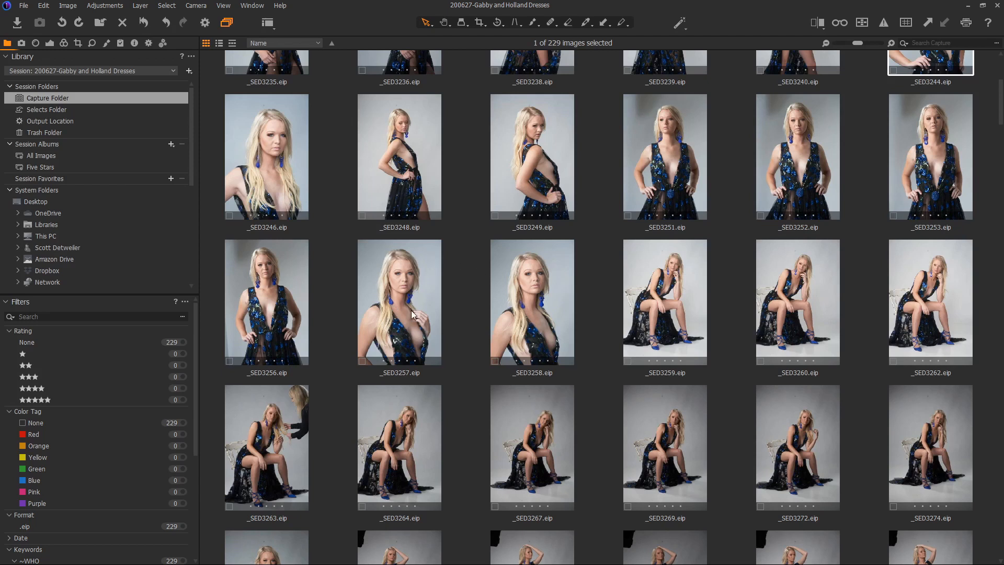
{"action": "left_click", "coordinate": [392, 286]}
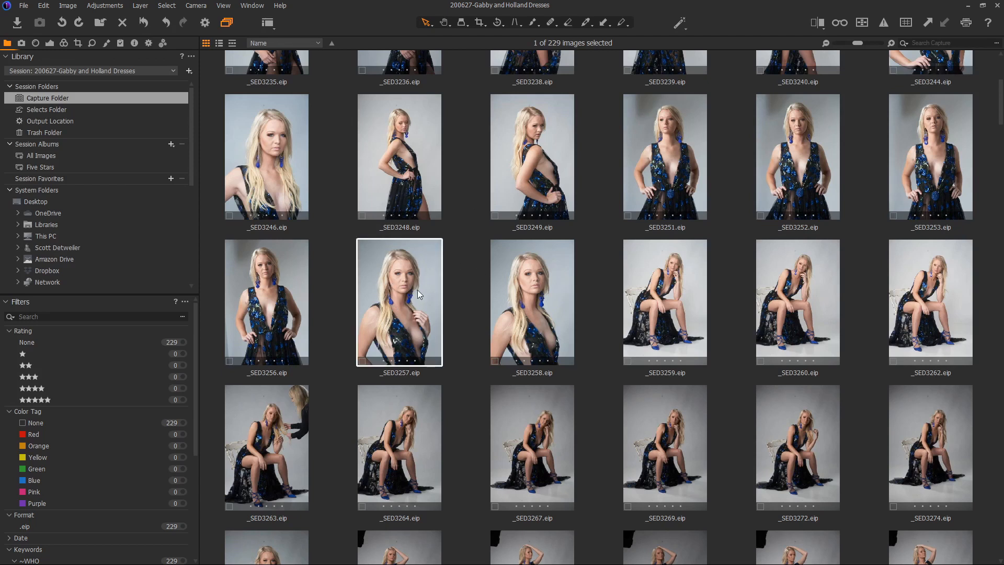
{"action": "left_click_drag", "start_coordinate": [387, 269], "coordinate": [397, 273]}
{"action": "key", "text": "Delete"}
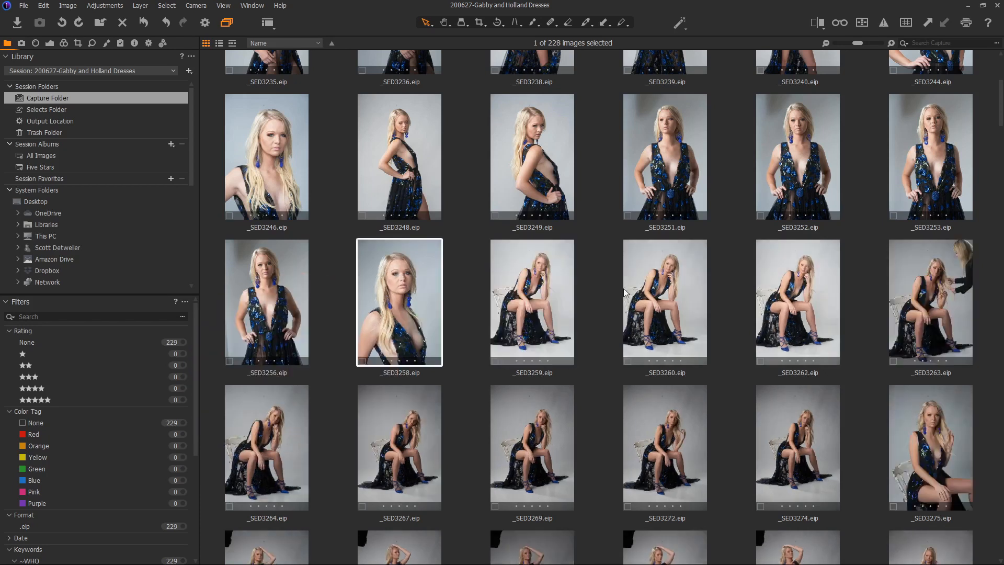
- Undo the mistaken deletion of _SED3258 and delete the seated image _SED3263 with the assistant in the frame instead
{"action": "scroll", "coordinate": [582, 269], "scroll_direction": "down", "scroll_amount": 1}
{"action": "scroll", "coordinate": [704, 354], "scroll_direction": "down", "scroll_amount": 1}
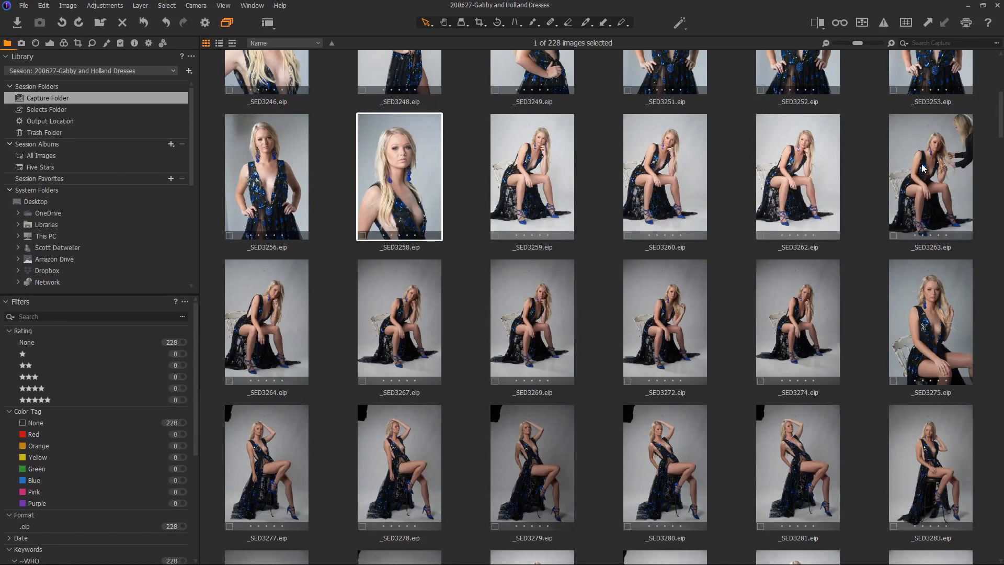
{"action": "key", "text": "Right"}
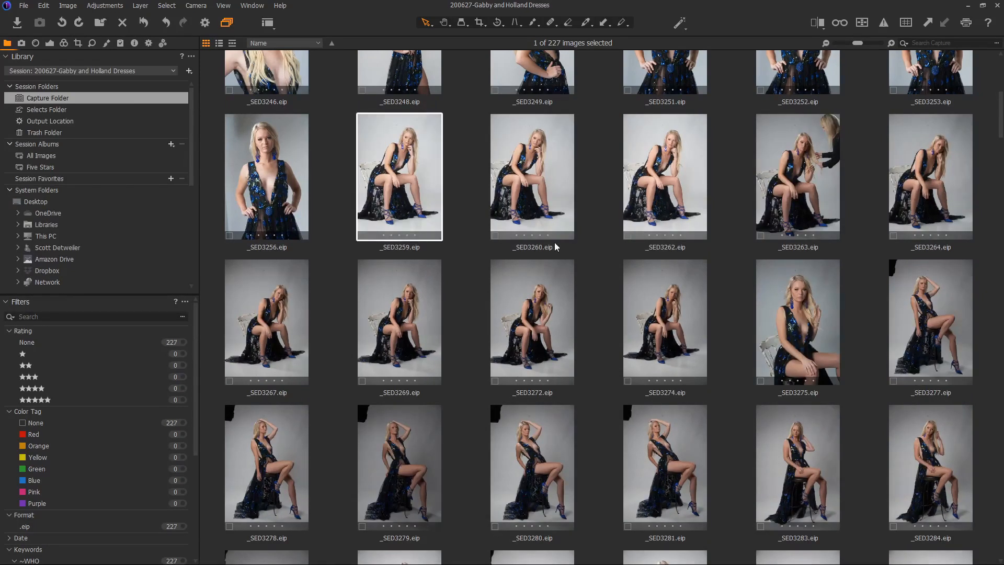
{"action": "key", "text": "ctrl+z"}
{"action": "left_click", "coordinate": [937, 186]}
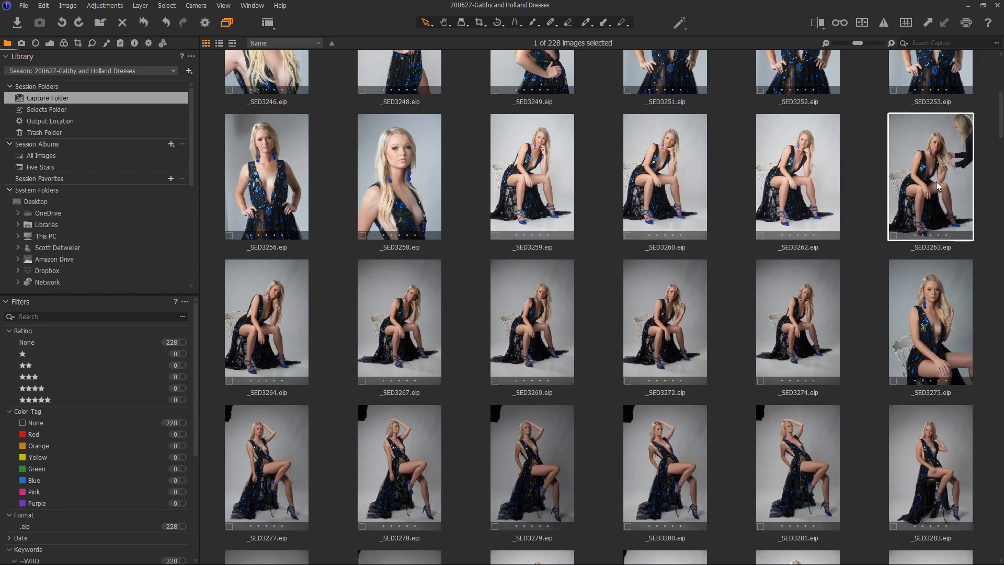
{"action": "key", "text": "Delete"}
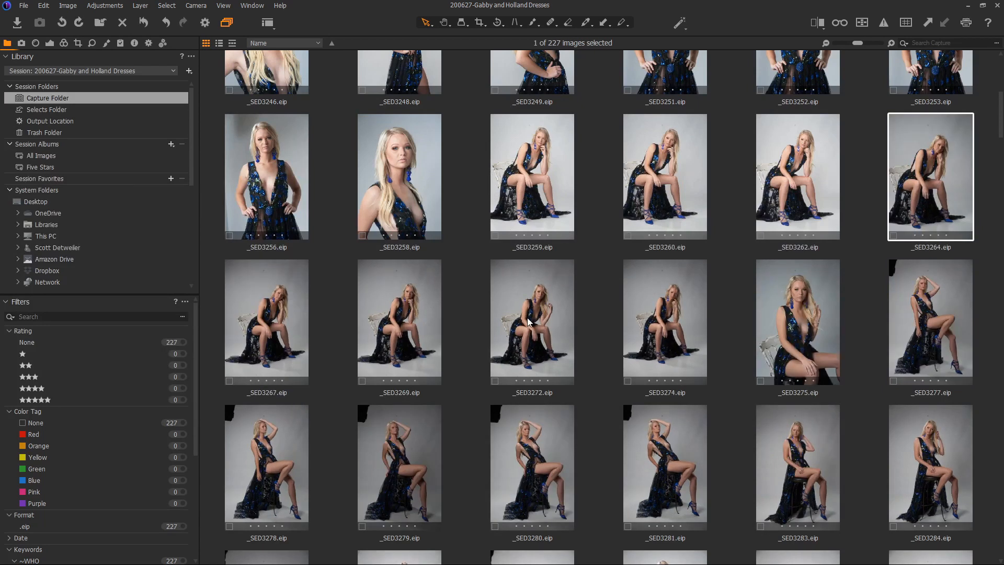
- Inspect the face in the seated image _SED3287 with the Loupe and delete the image
{"action": "scroll", "coordinate": [628, 282], "scroll_direction": "down", "scroll_amount": 1}
{"action": "scroll", "coordinate": [623, 284], "scroll_direction": "down", "scroll_amount": 4}
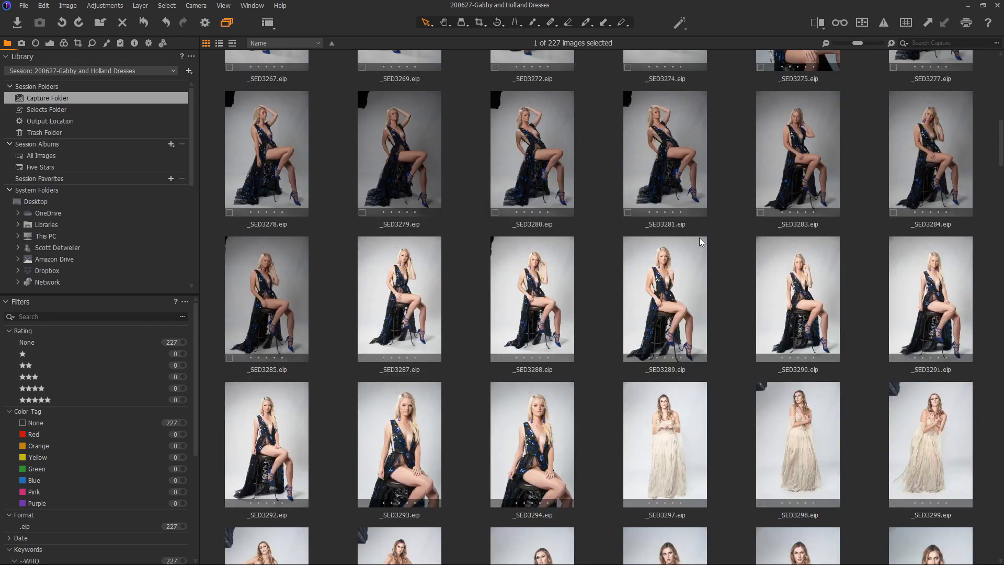
{"action": "left_click", "coordinate": [390, 279]}
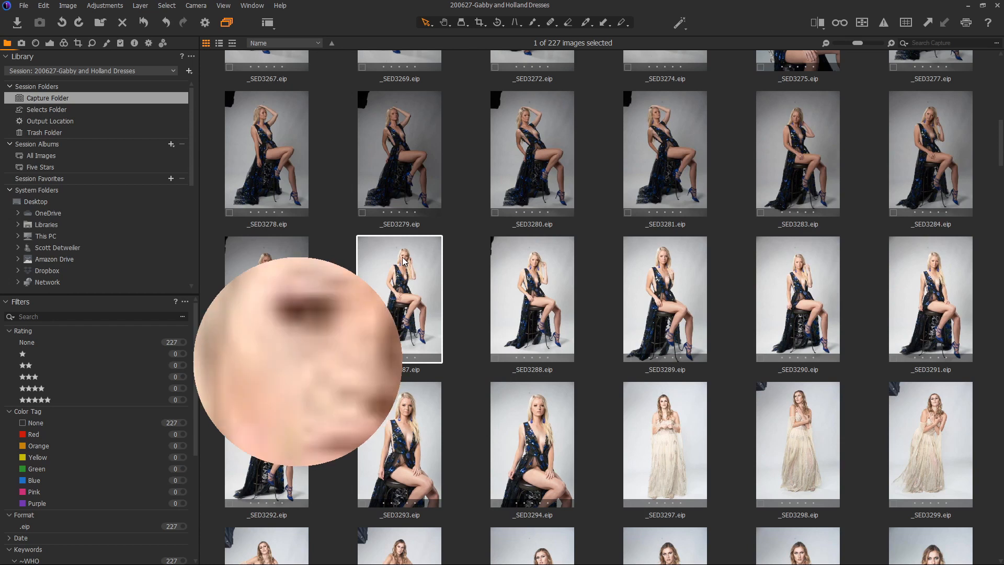
{"action": "key", "text": "Delete"}
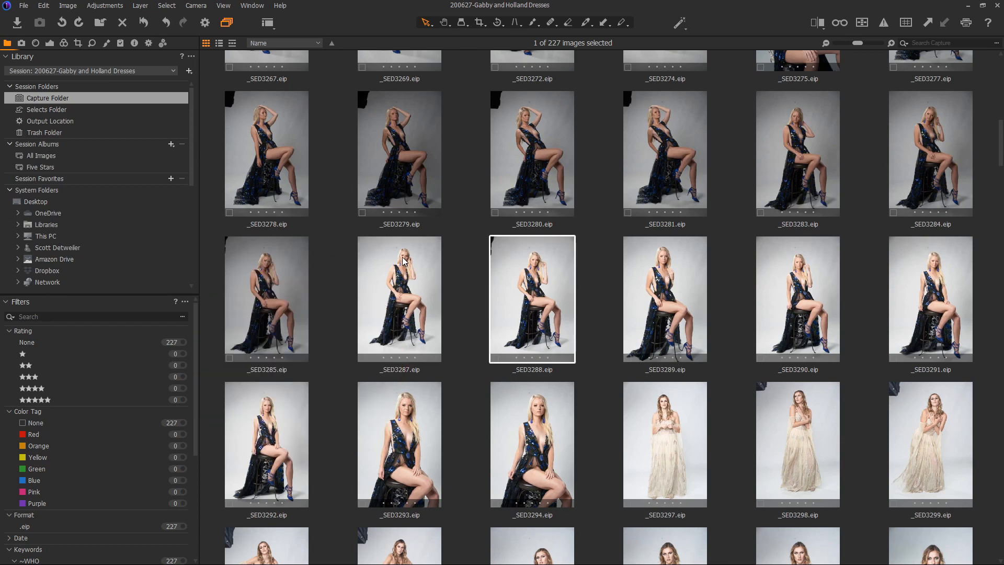
- Move the close seated portrait _SED3294 in the blue sequined dress to the session's Selects Folder
{"action": "scroll", "coordinate": [599, 284], "scroll_direction": "down", "scroll_amount": 2}
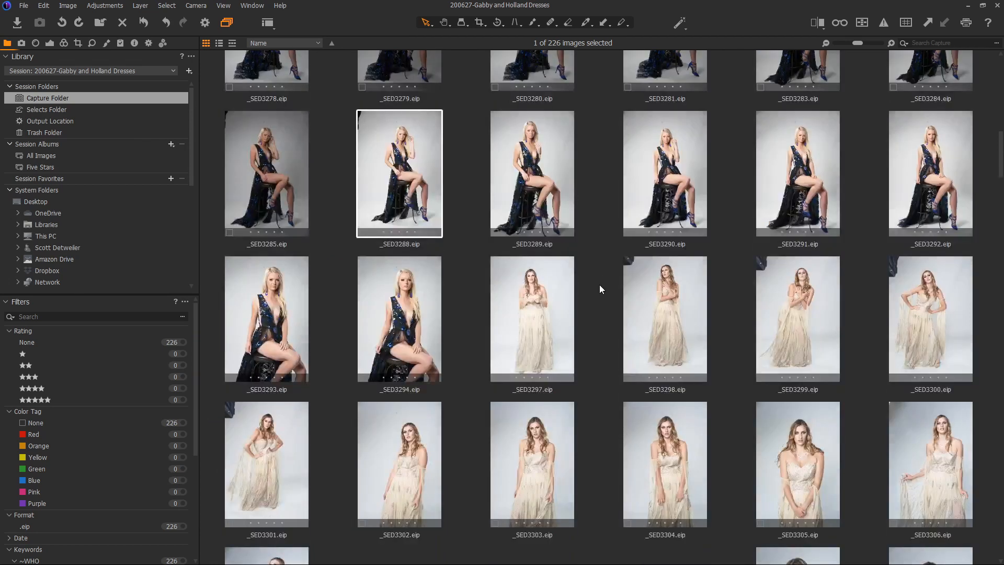
{"action": "scroll", "coordinate": [600, 286], "scroll_direction": "down", "scroll_amount": 1}
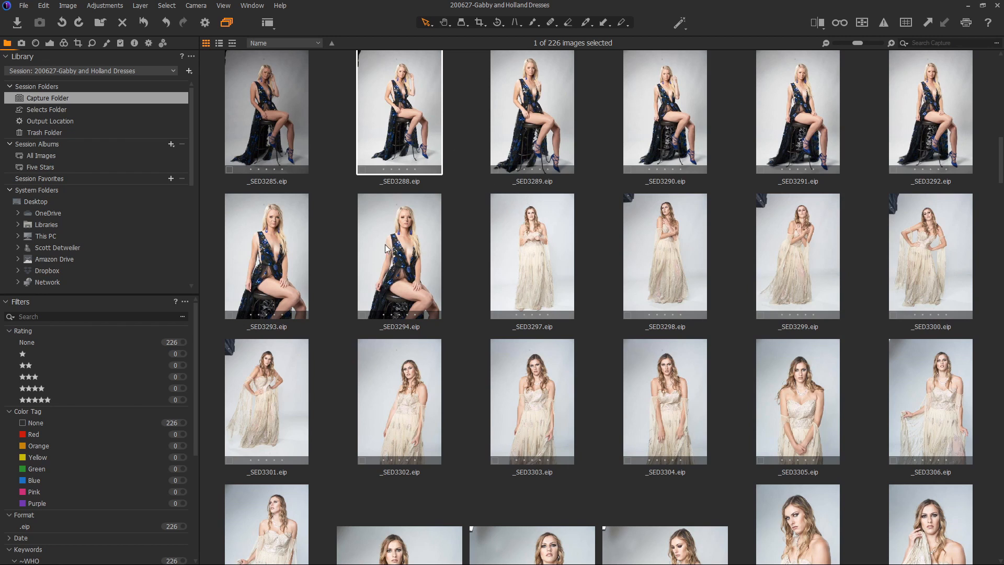
{"action": "left_click", "coordinate": [406, 224]}
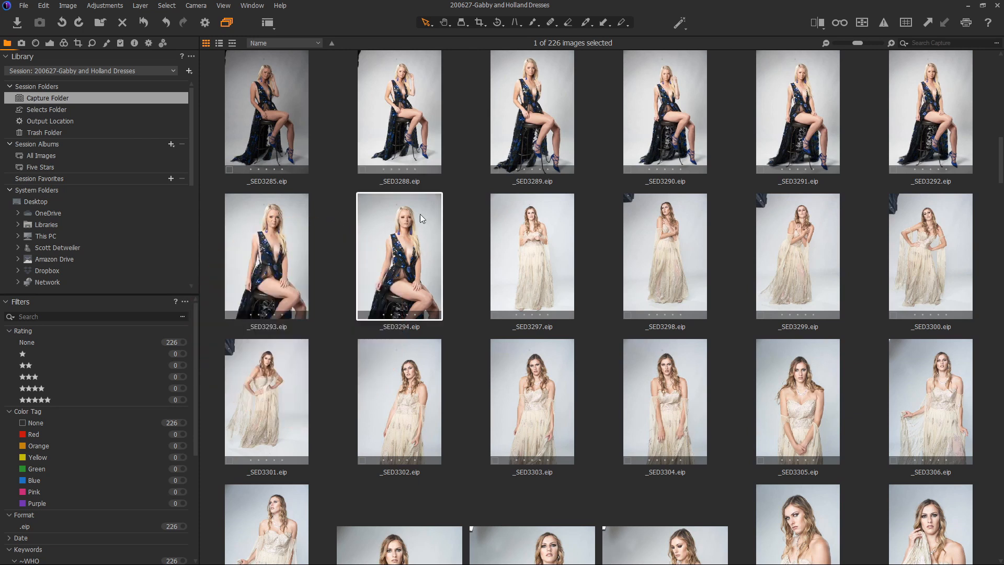
{"action": "key", "text": "Right"}
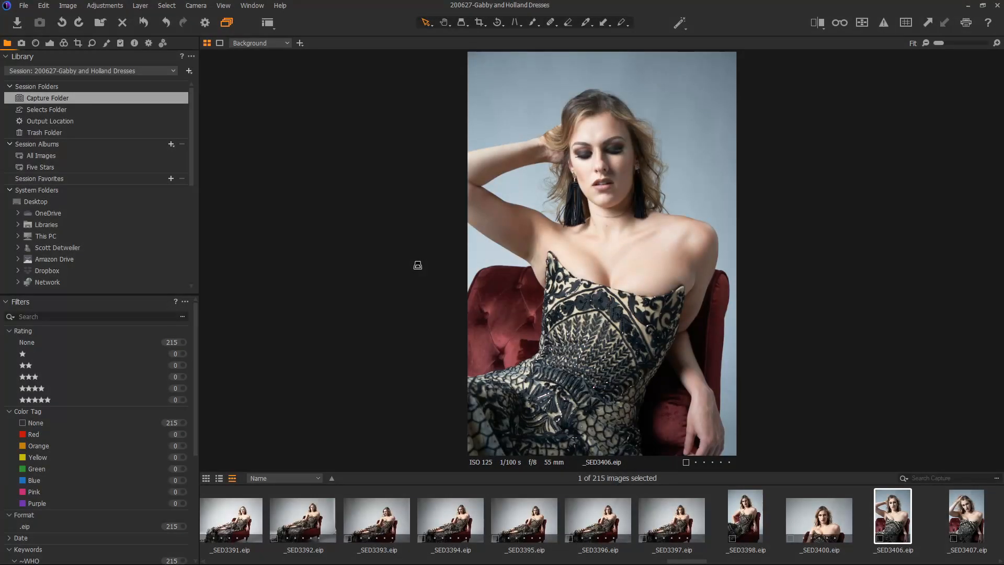
- Open the Trash Folder and empty the session trash, permanently deleting its images from disk
{"action": "left_click", "coordinate": [55, 132]}
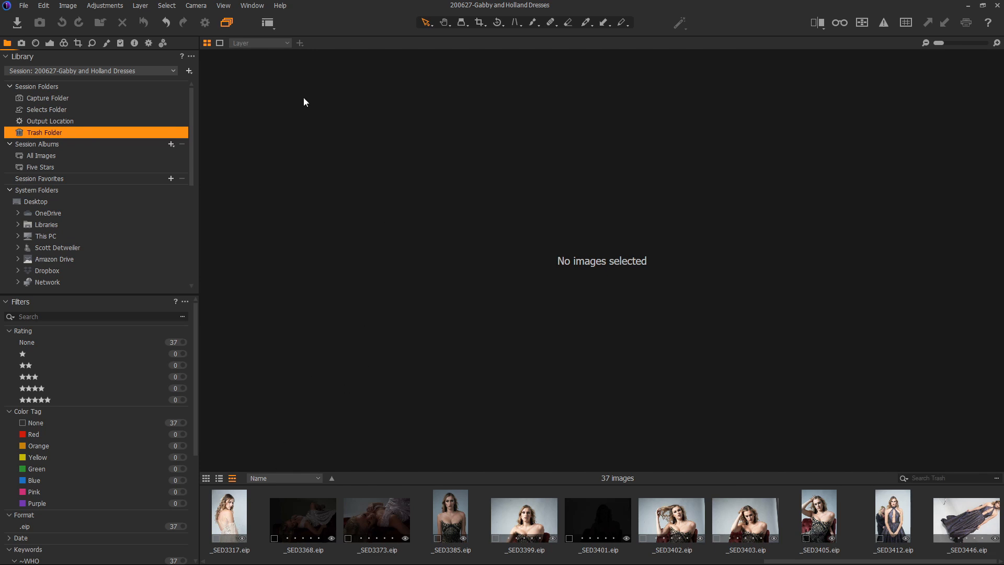
{"action": "left_click", "coordinate": [27, 6]}
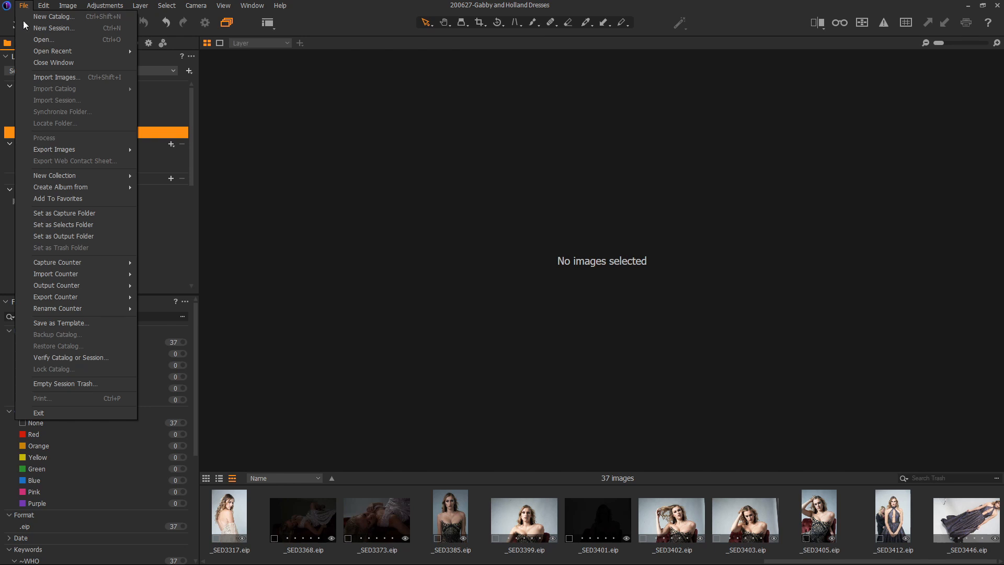
{"action": "left_click", "coordinate": [78, 383]}
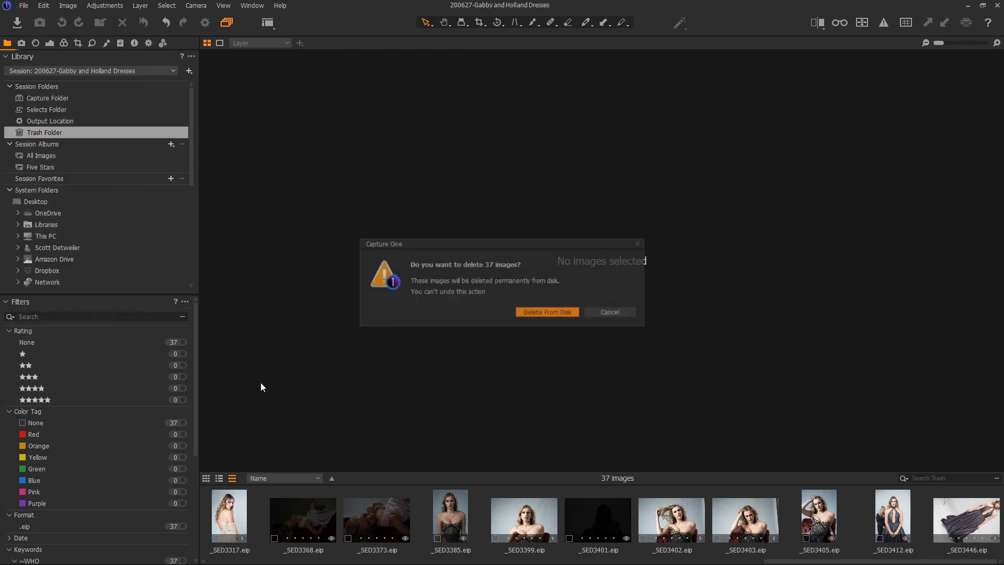
{"action": "left_click", "coordinate": [549, 313]}
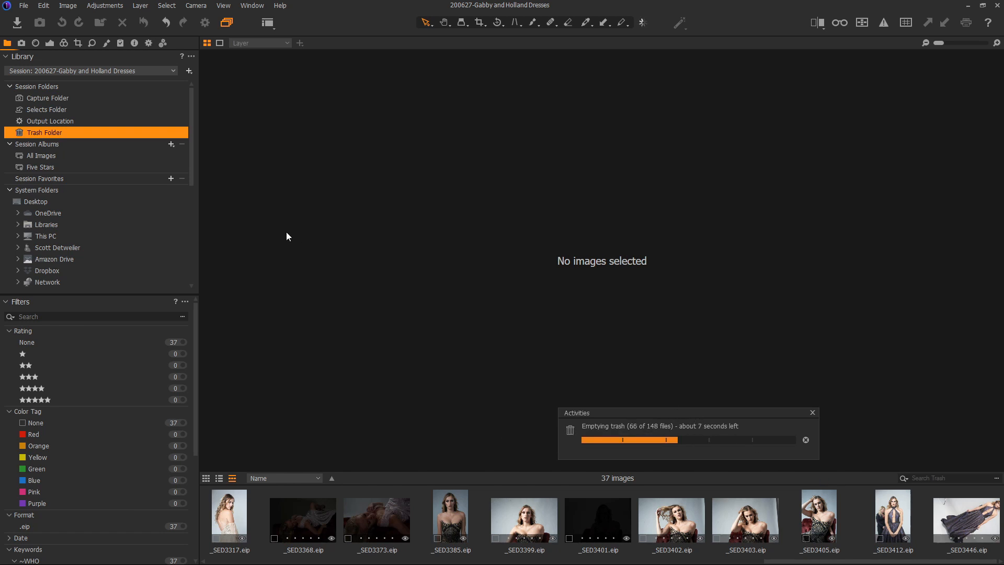
- Show the Selects Folder images as a thumbnail grid and open the back-view portrait _SED3319 at full size
{"action": "left_click", "coordinate": [42, 109]}
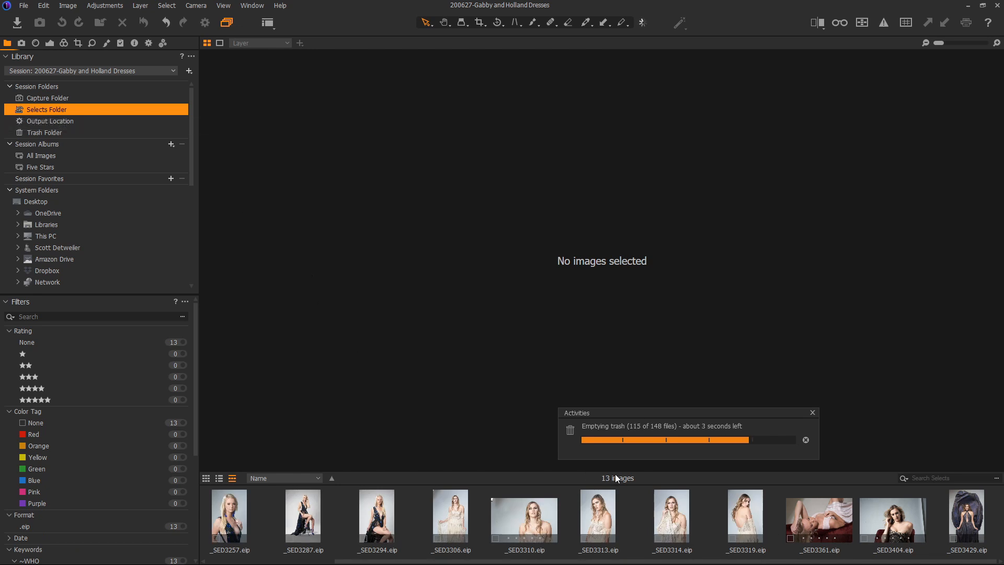
{"action": "key", "text": "g"}
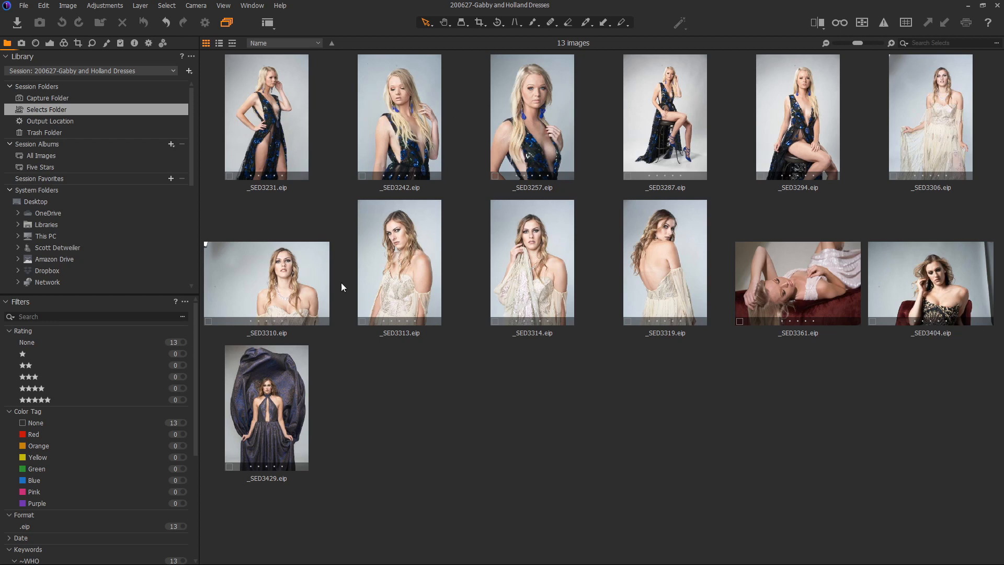
{"action": "double_click", "coordinate": [663, 235]}
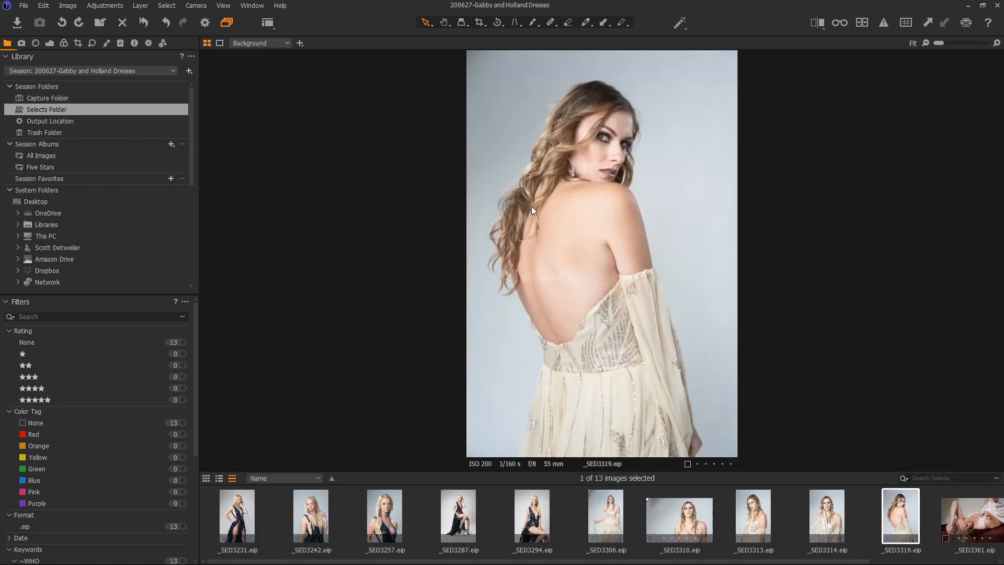
- Inspect the eyes in the back-view portrait _SED3319 up close and give the image a red color tag
{"action": "scroll", "coordinate": [606, 136], "scroll_direction": "up", "scroll_amount": 5}
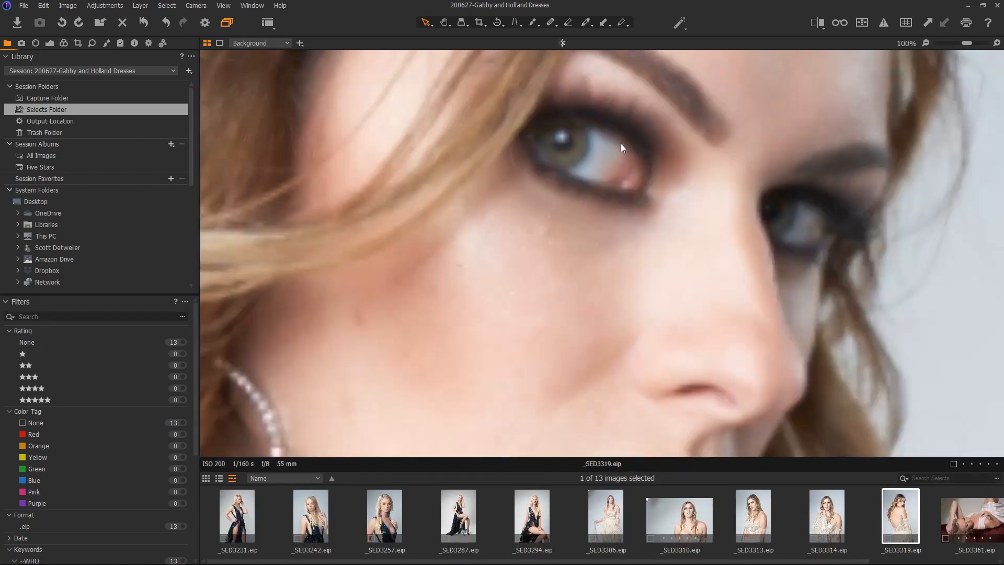
{"action": "scroll", "coordinate": [605, 197], "scroll_direction": "down", "scroll_amount": 5}
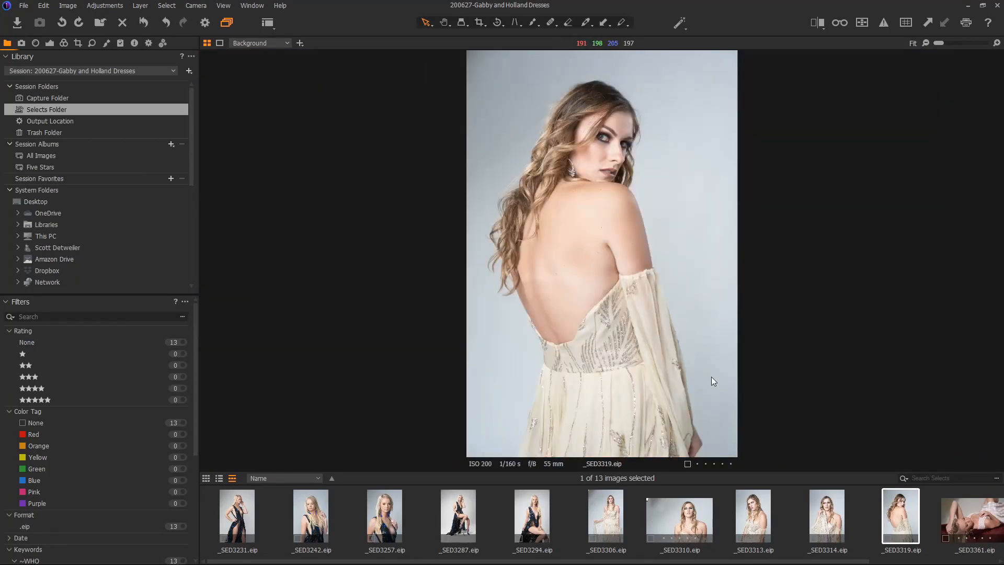
{"action": "left_click", "coordinate": [687, 463]}
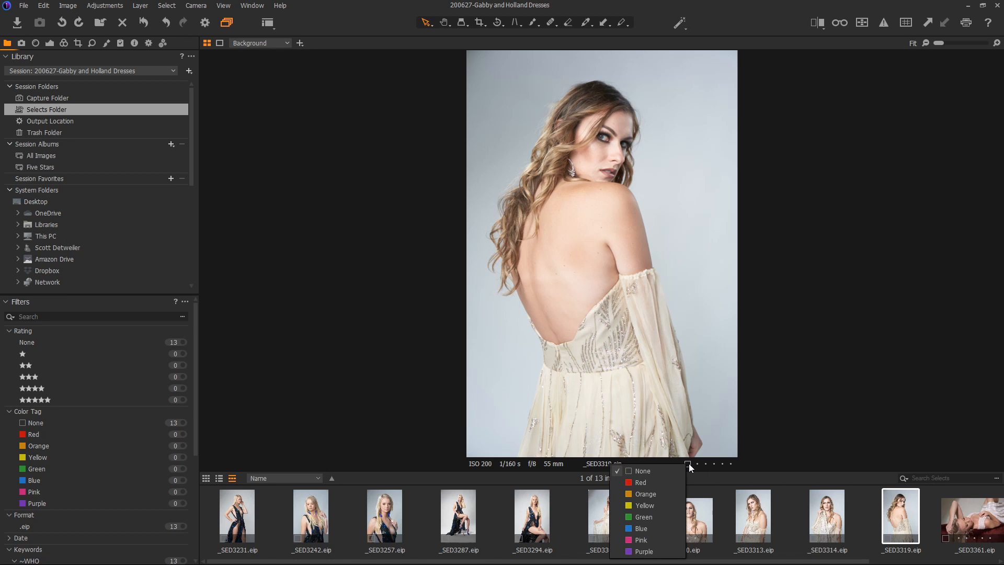
{"action": "left_click", "coordinate": [657, 481]}
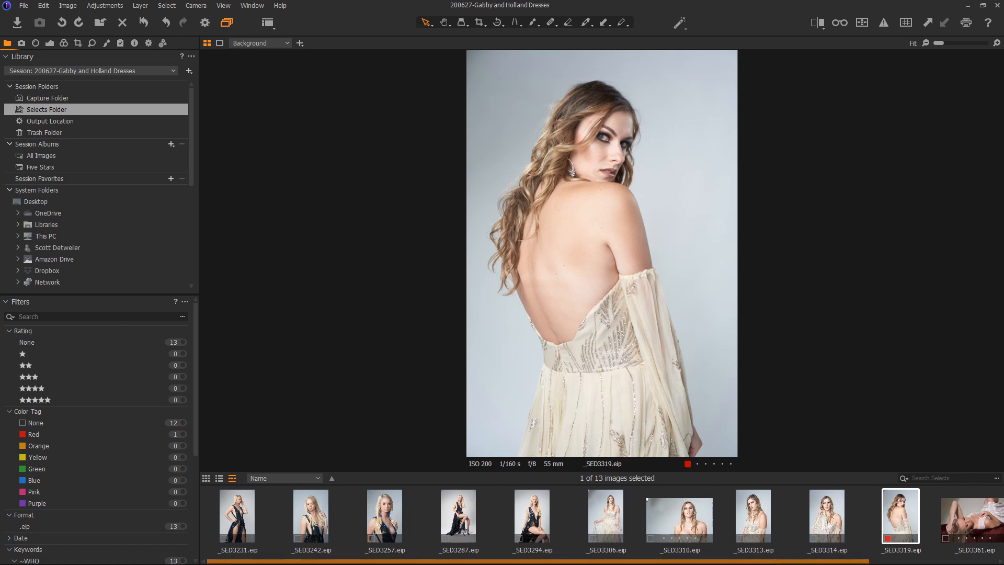
- View _SED3404, inspect the reclining image _SED3361 up close, and tag _SED3361 and the seated portrait _SED3294 red
{"action": "left_click_drag", "start_coordinate": [778, 561], "coordinate": [935, 558]}
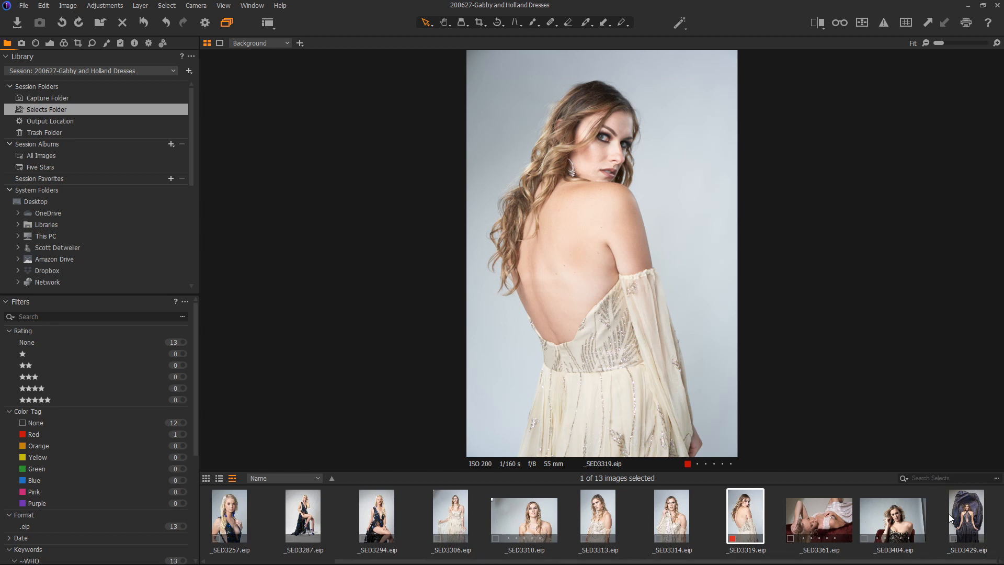
{"action": "left_click", "coordinate": [818, 523]}
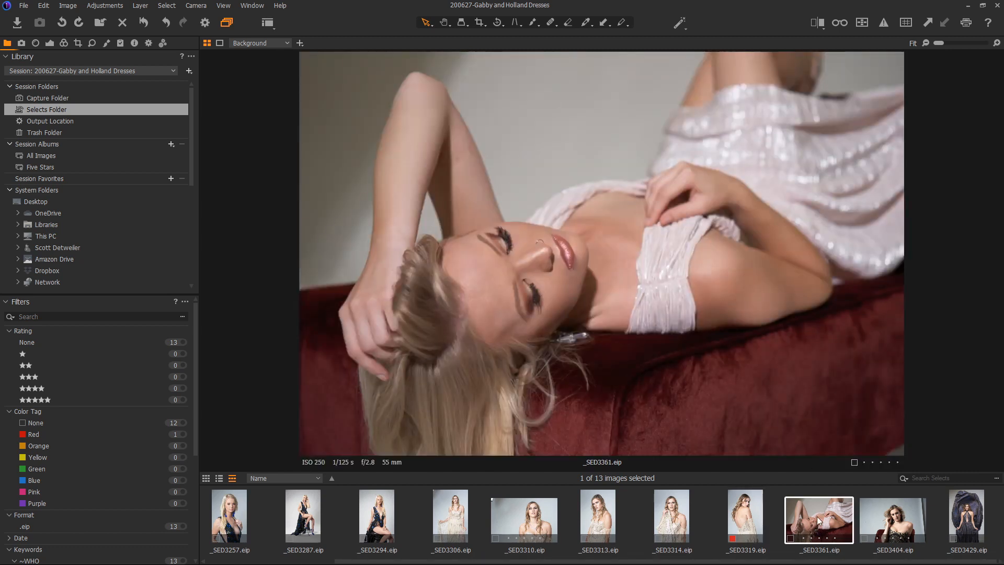
{"action": "left_click", "coordinate": [883, 513]}
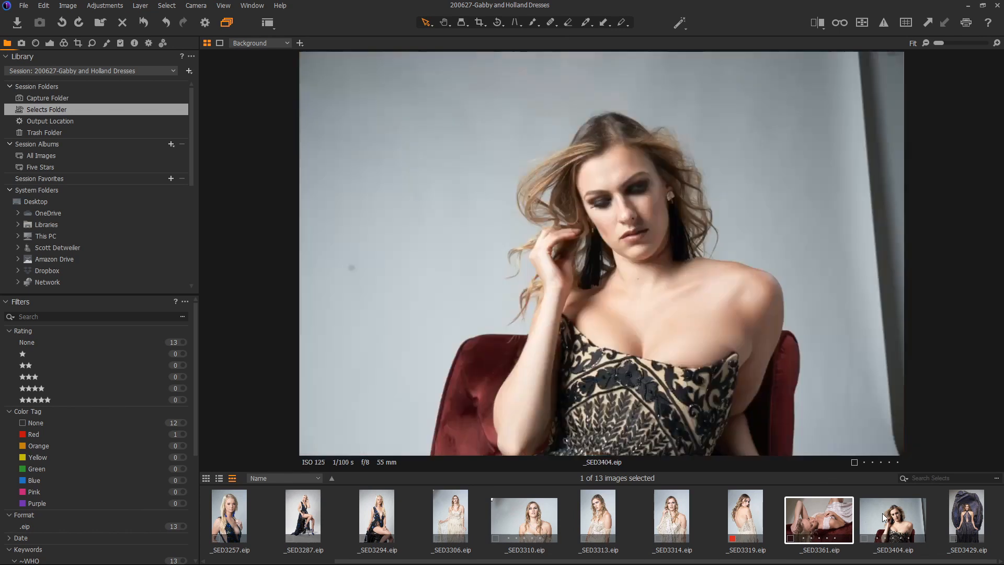
{"action": "left_click", "coordinate": [839, 505]}
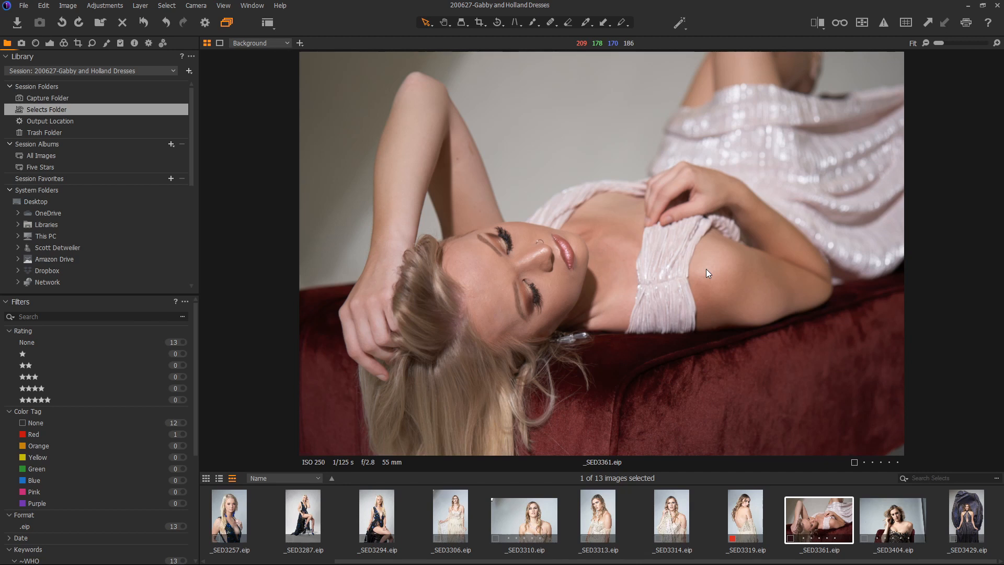
{"action": "double_click", "coordinate": [536, 301]}
{"action": "double_click", "coordinate": [418, 205]}
{"action": "key", "text": "minus"}
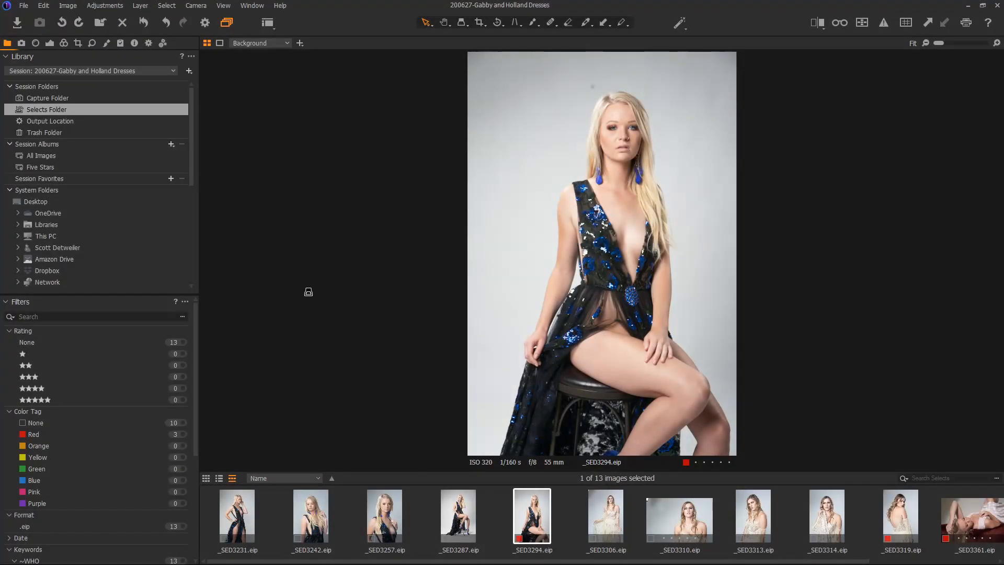
- Filter the Selects Folder to show only the images with a red color tag
{"action": "left_click", "coordinate": [175, 435]}
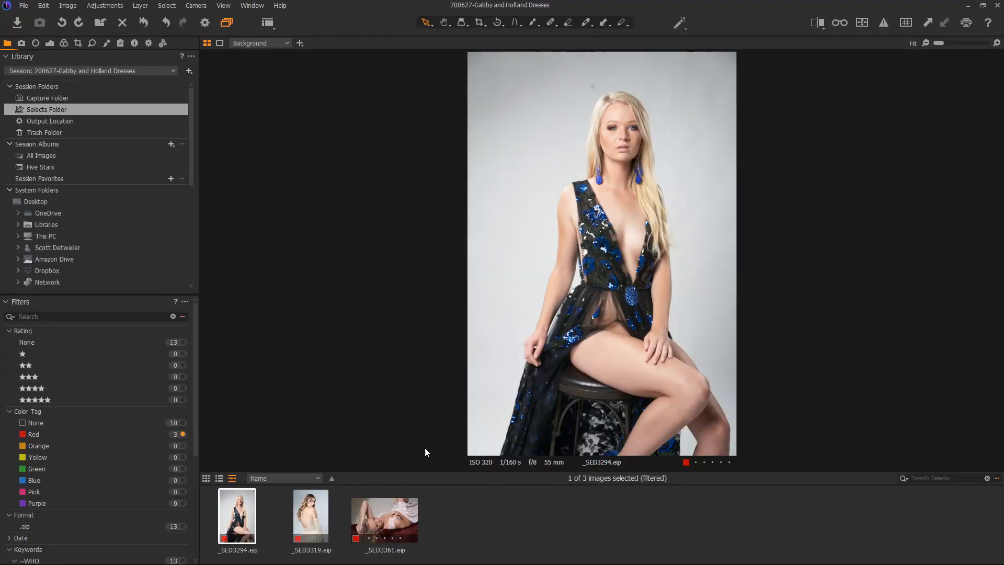